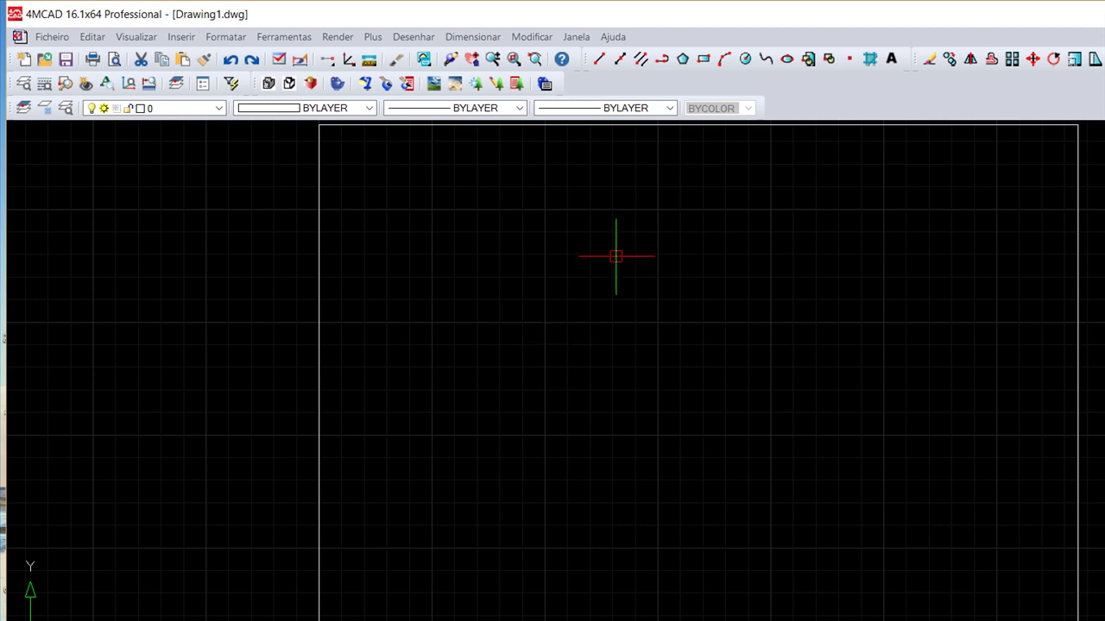
# Step: Draw a rectangle near the middle of the sheet
pyautogui.click(703, 58)
pyautogui.click(491, 367)
pyautogui.click(628, 433)
# Step: Draw a short slanted line below the rectangle
pyautogui.click(599, 58)
pyautogui.click(509, 531)
pyautogui.click(616, 495)
pyautogui.press('Escape')
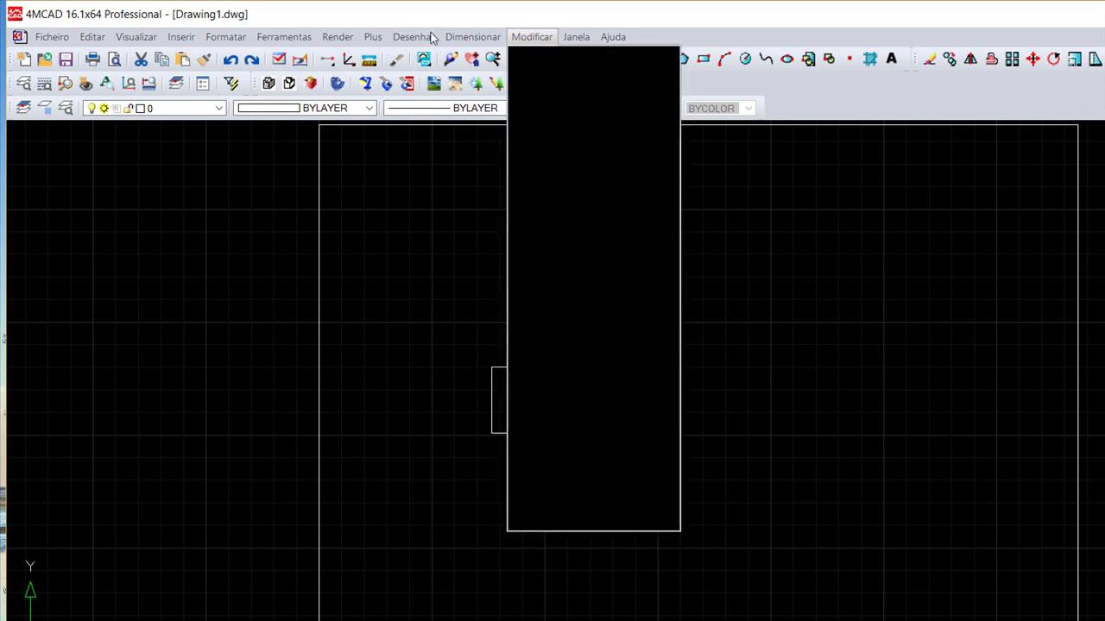
pyautogui.press('Down')
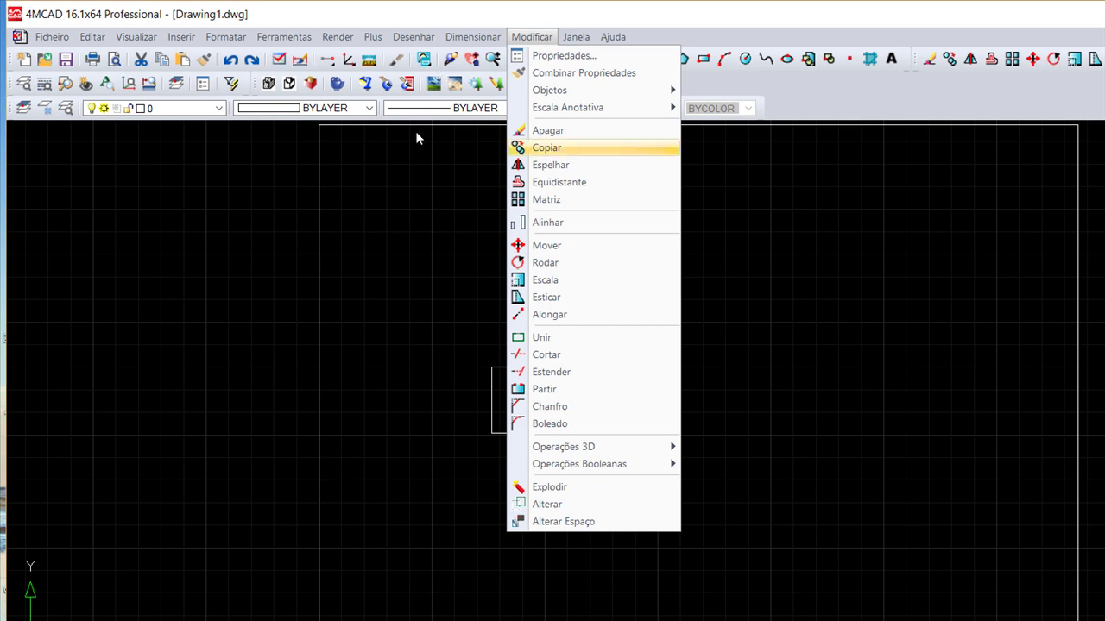
pyautogui.click(546, 297)
pyautogui.click(748, 560)
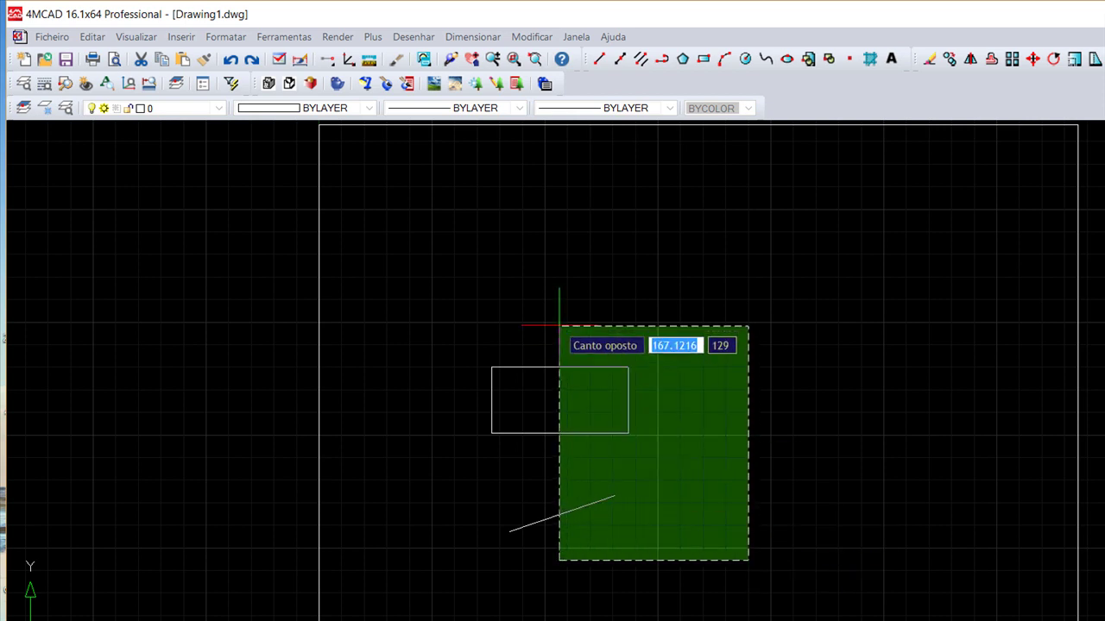
pyautogui.click(589, 326)
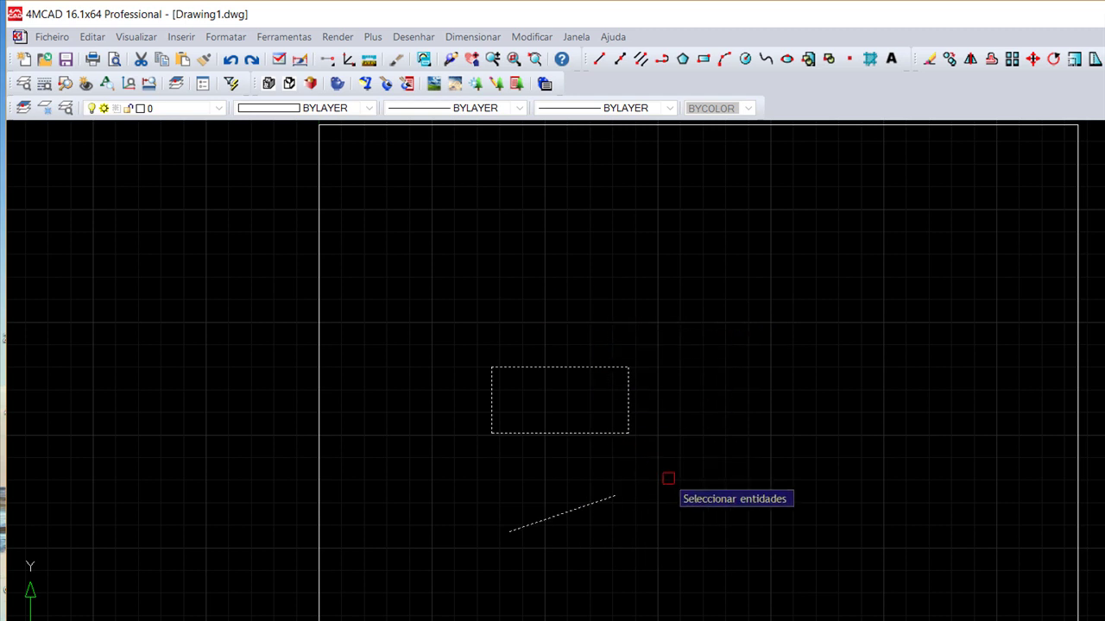
pyautogui.press('Return')
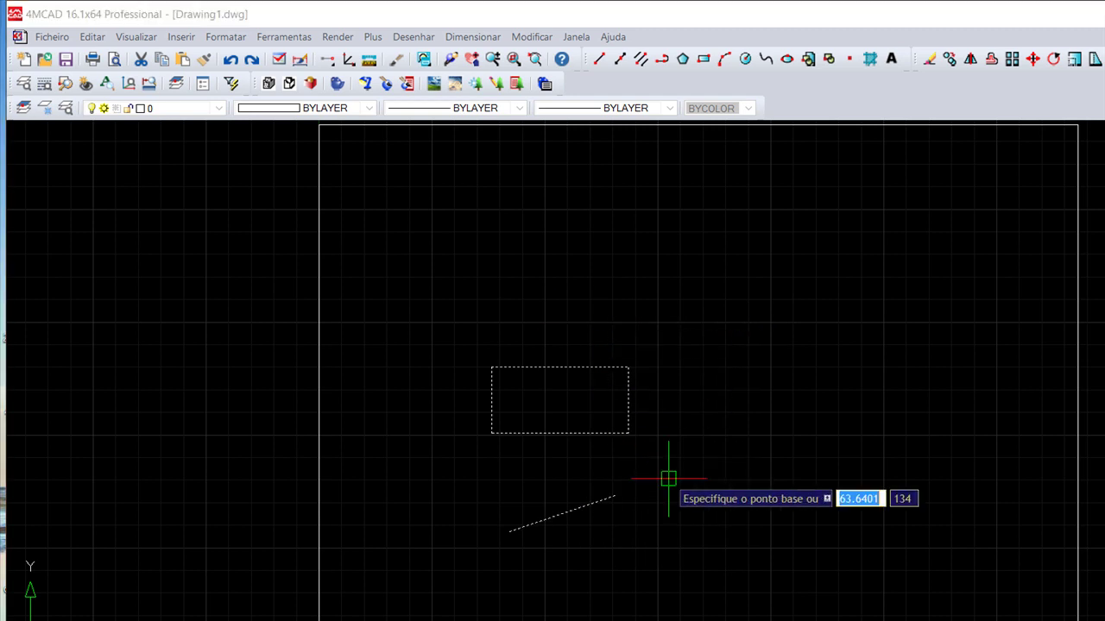
pyautogui.click(609, 469)
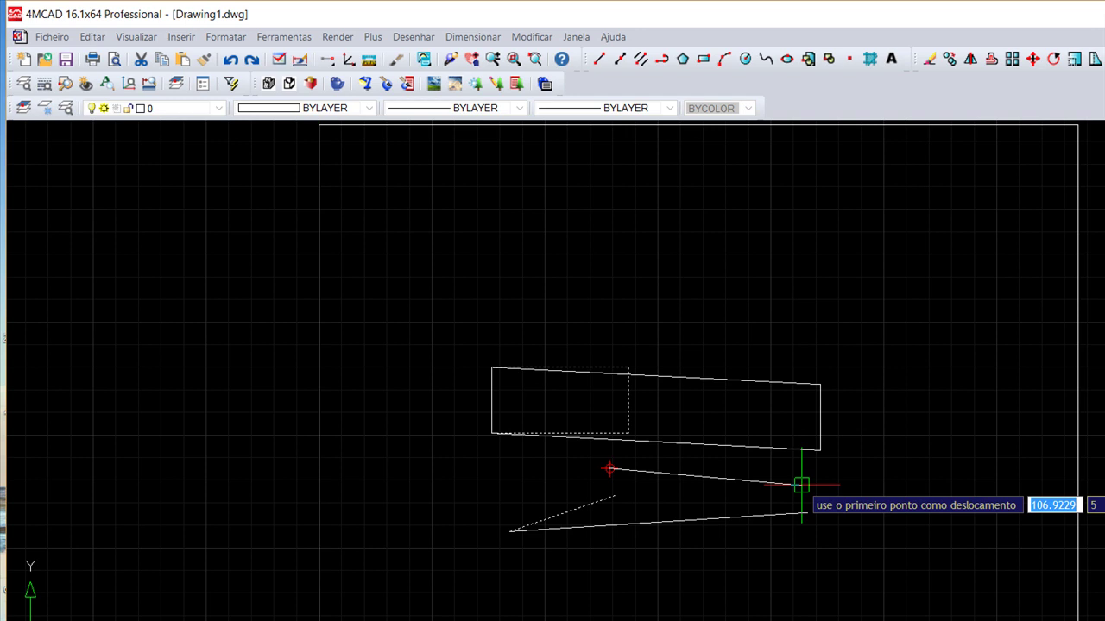
pyautogui.press('Escape')
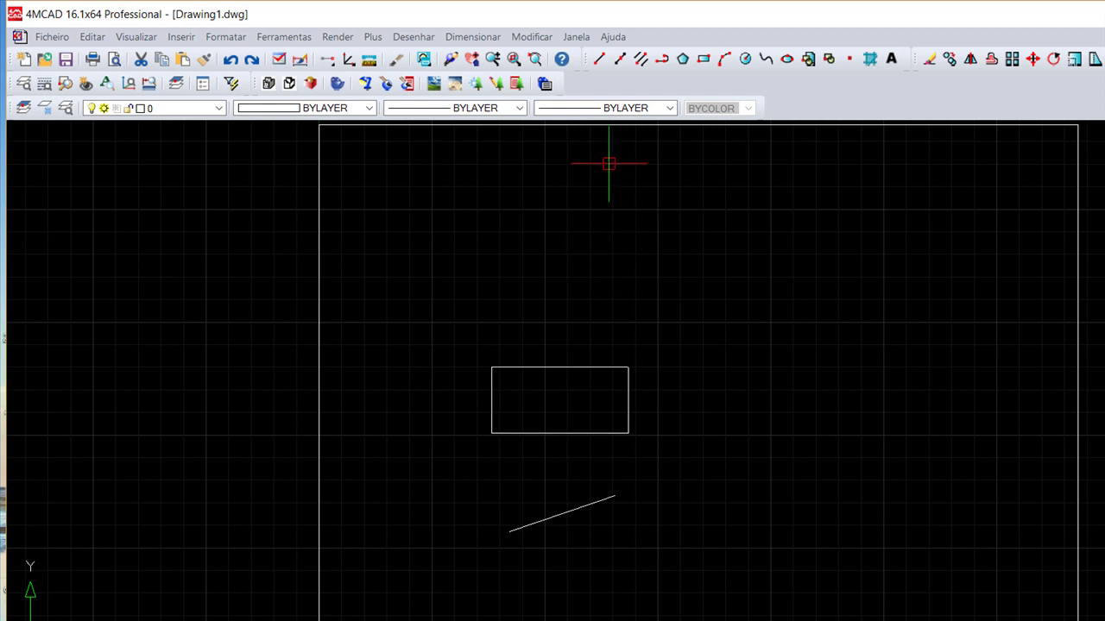
# Step: Scale both shapes by factor 1.5, using the rectangle's top-right corner as base point
pyautogui.click(531, 36)
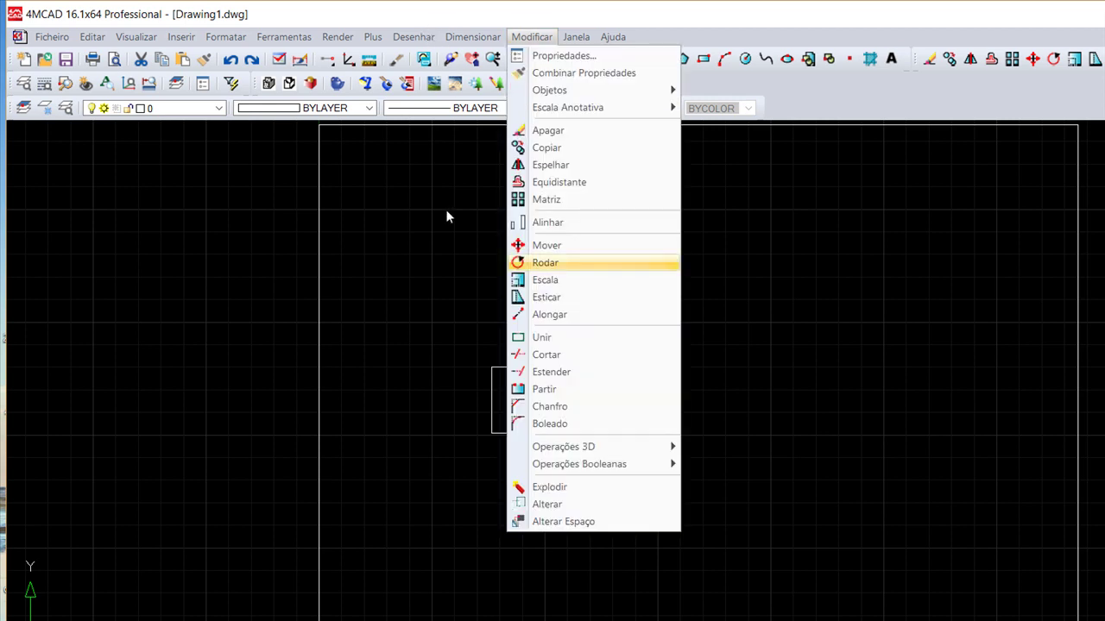
pyautogui.press('Down')
pyautogui.press('Return')
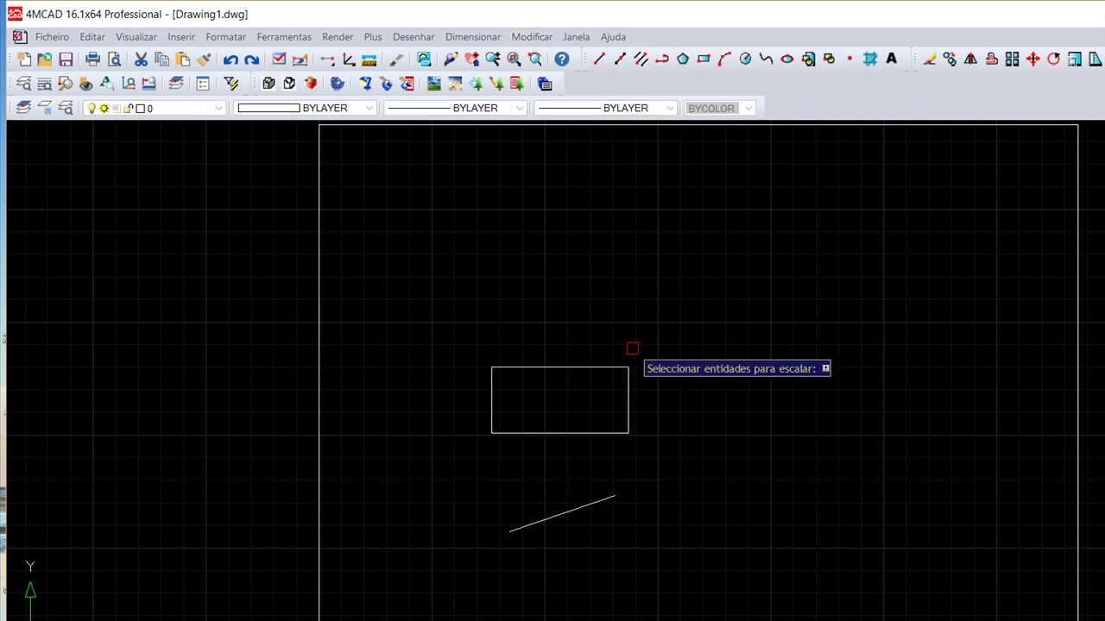
pyautogui.click(734, 594)
pyautogui.click(423, 328)
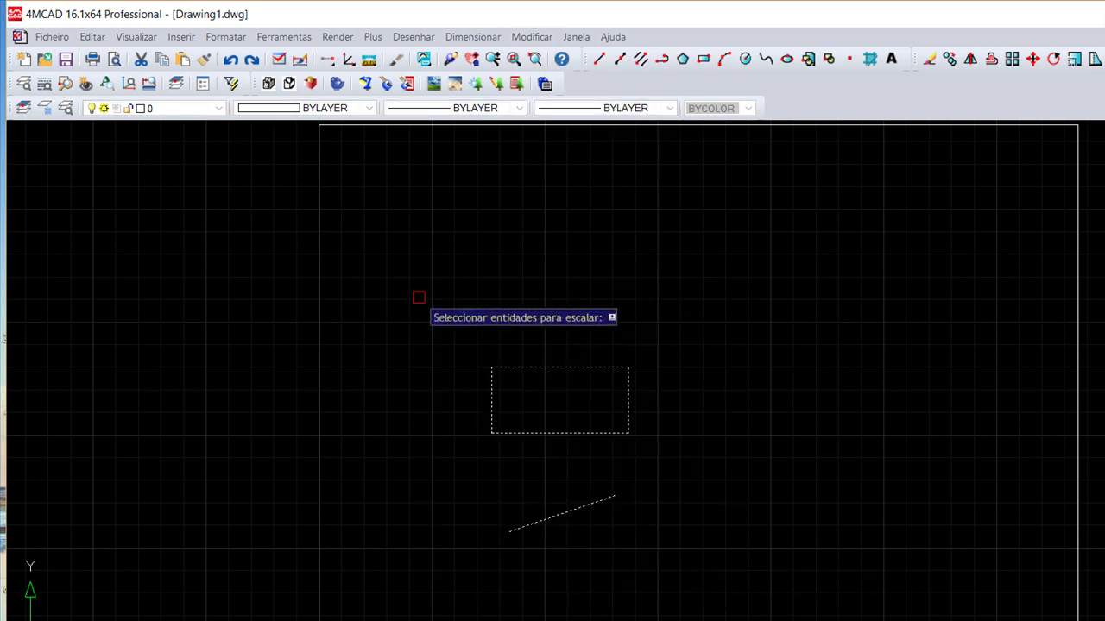
pyautogui.press('Return')
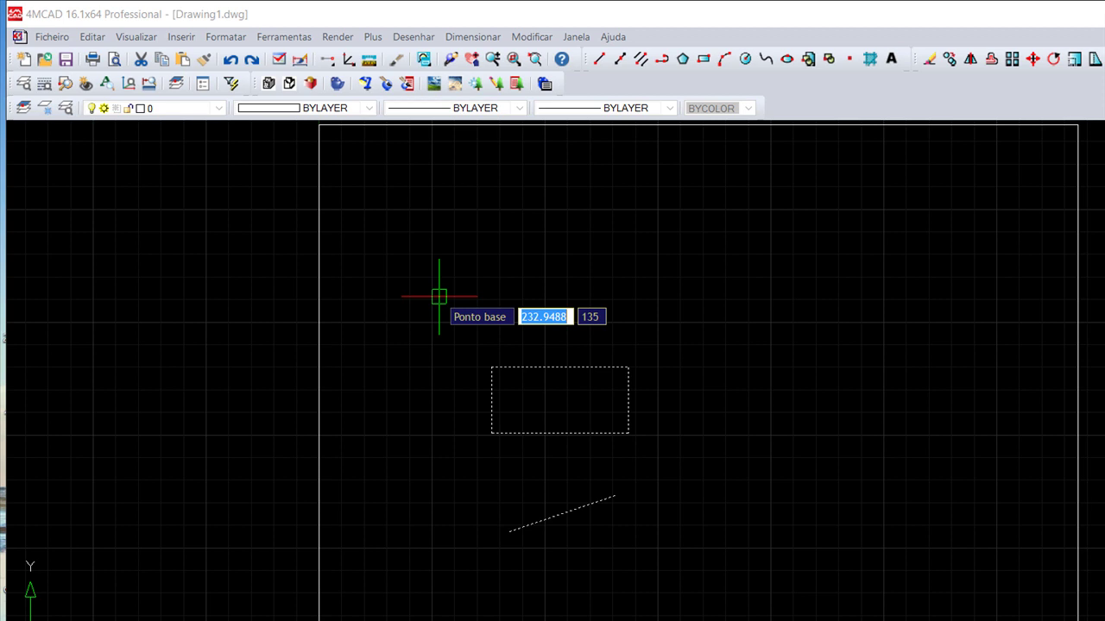
pyautogui.click(628, 368)
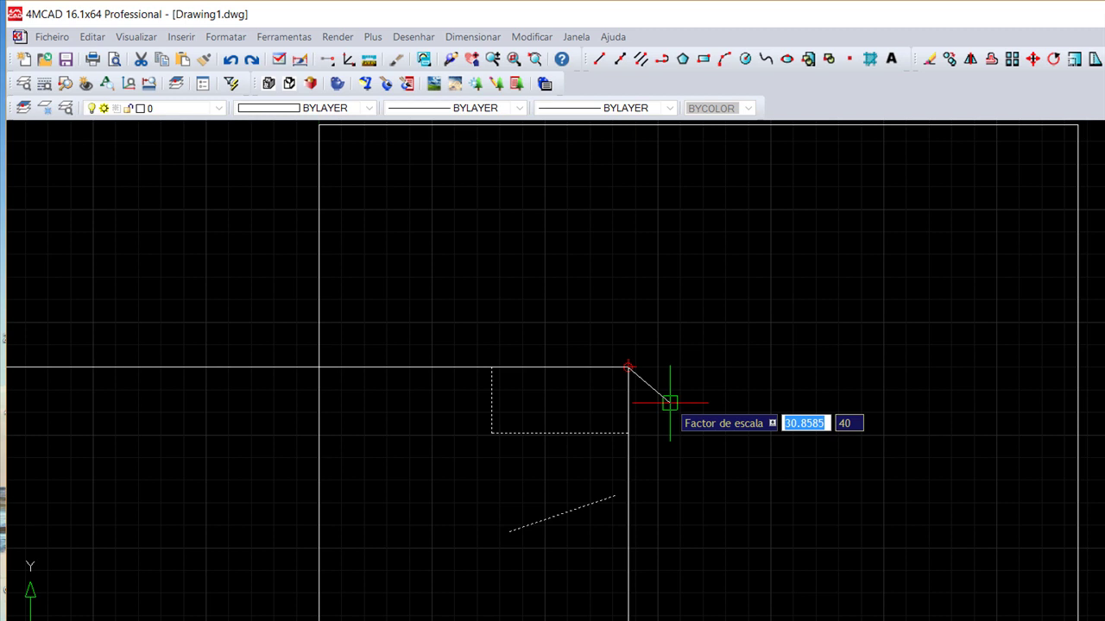
pyautogui.write('1.5')
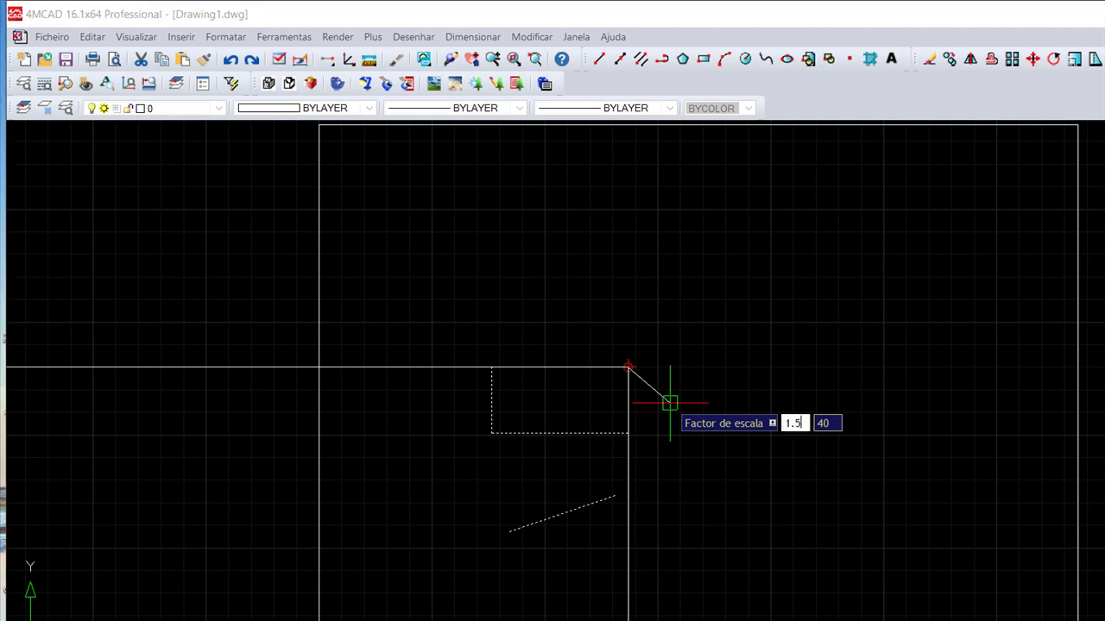
pyautogui.press('Return')
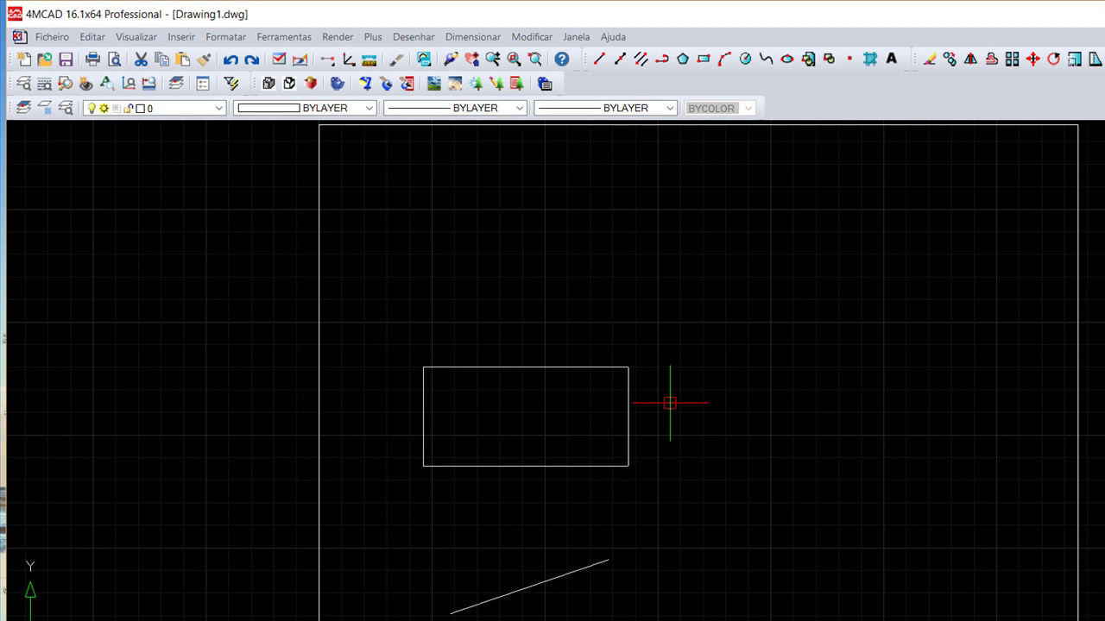
# Step: Undo the scaling and erase the rectangle
pyautogui.click(230, 59)
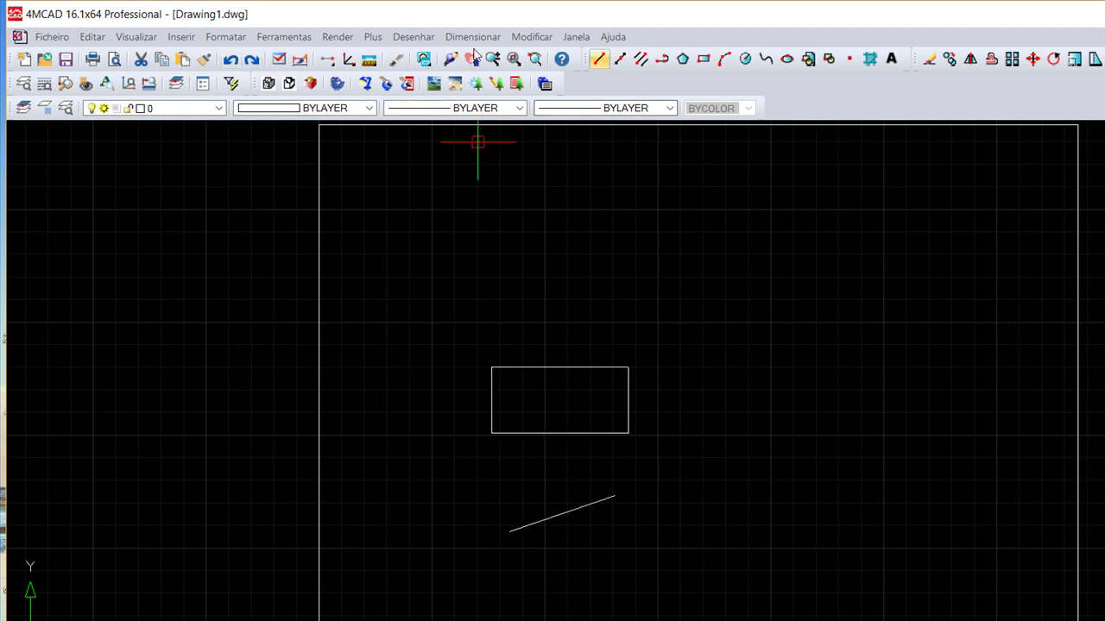
pyautogui.click(929, 59)
pyautogui.click(591, 368)
pyautogui.press('Return')
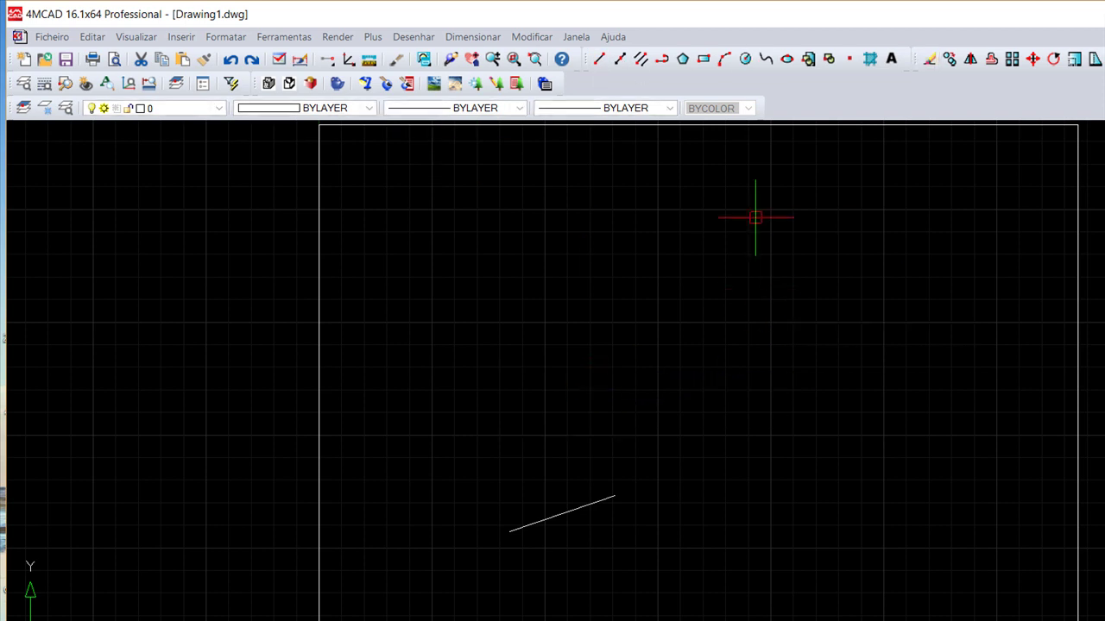
# Step: Draw a second slanted line and a three-point arc above it
pyautogui.click(599, 59)
pyautogui.click(493, 400)
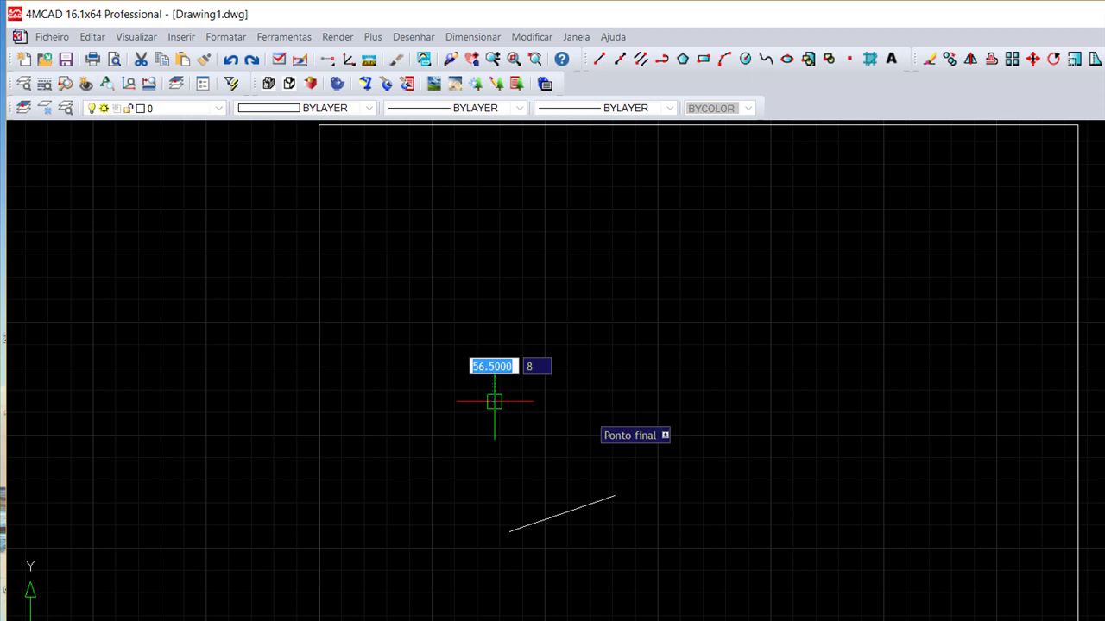
pyautogui.click(619, 365)
pyautogui.press('Return')
pyautogui.click(724, 59)
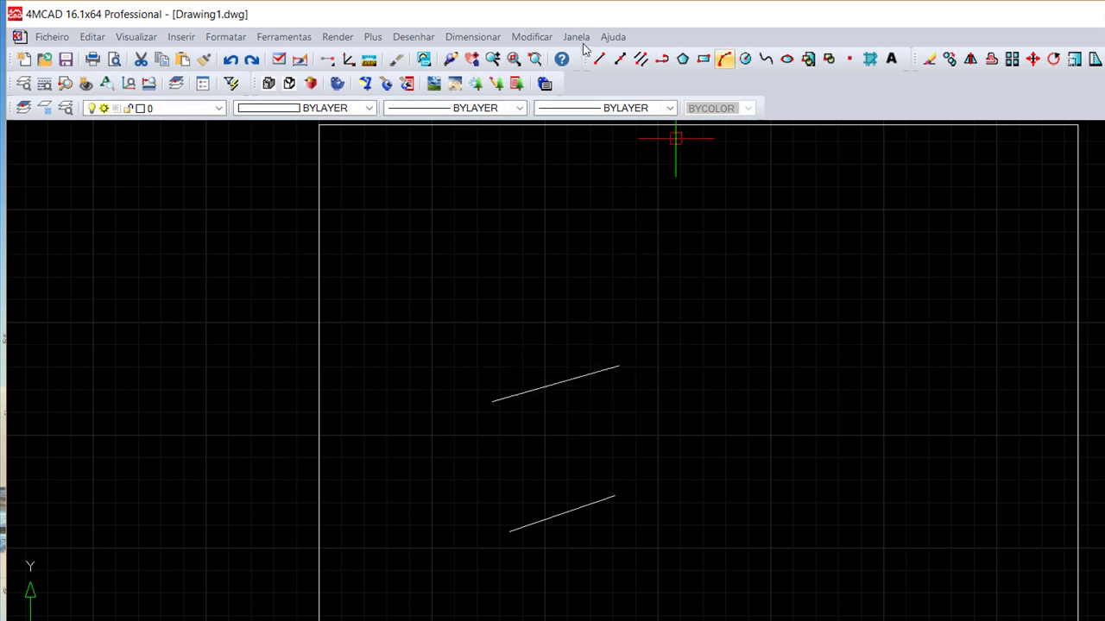
pyautogui.click(480, 333)
pyautogui.click(541, 291)
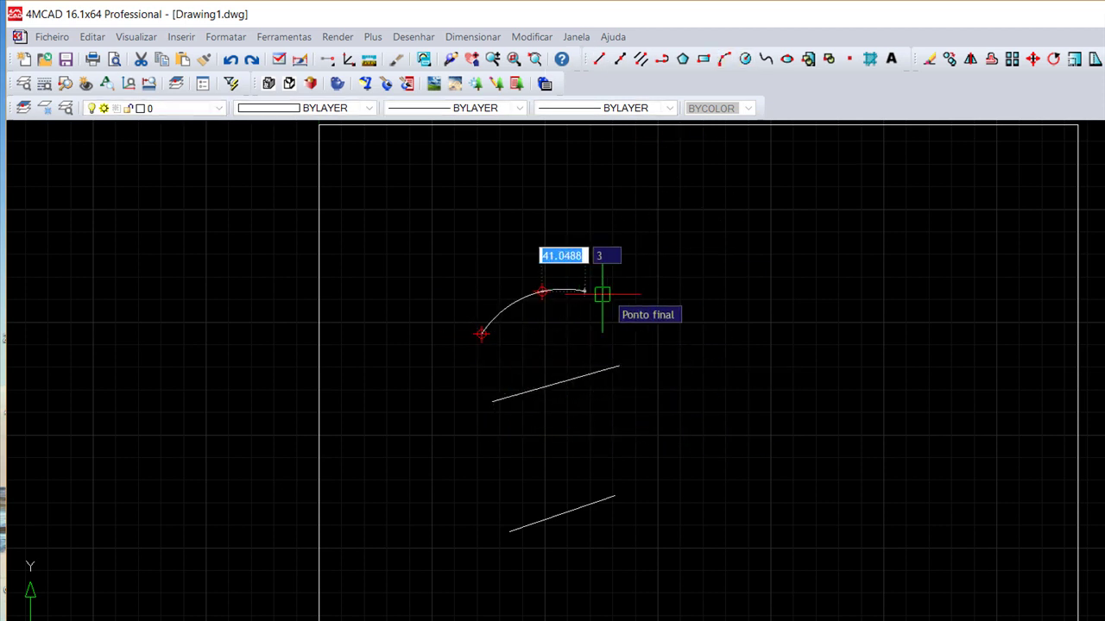
pyautogui.click(629, 292)
# Step: Draw a long steep line on the right, from top down to the lower left
pyautogui.click(599, 59)
pyautogui.press('Return')
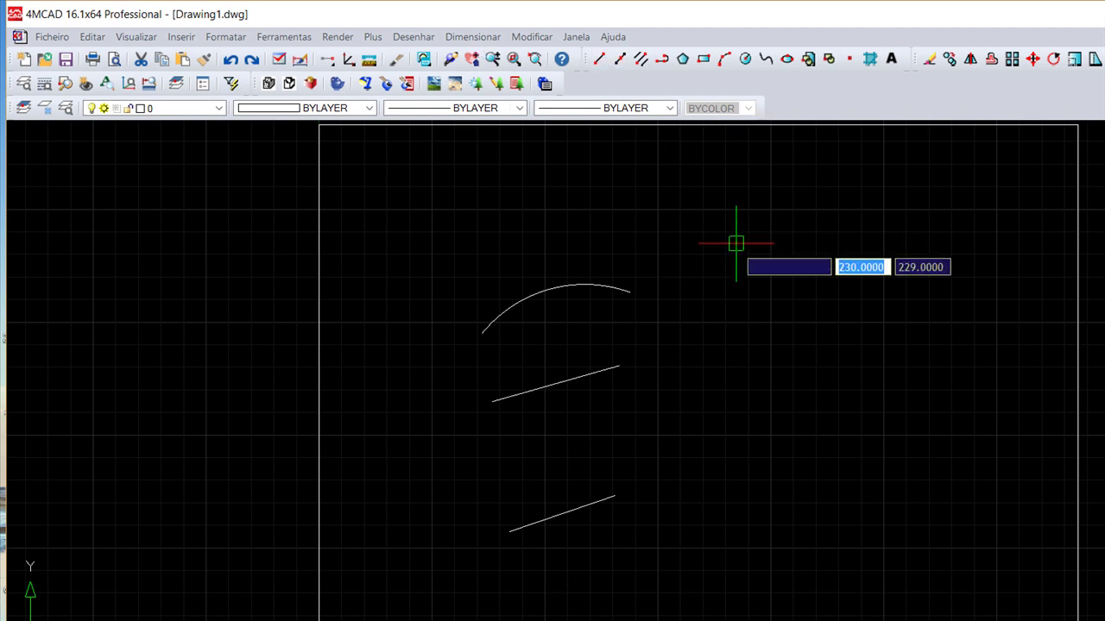
pyautogui.click(756, 244)
pyautogui.click(651, 565)
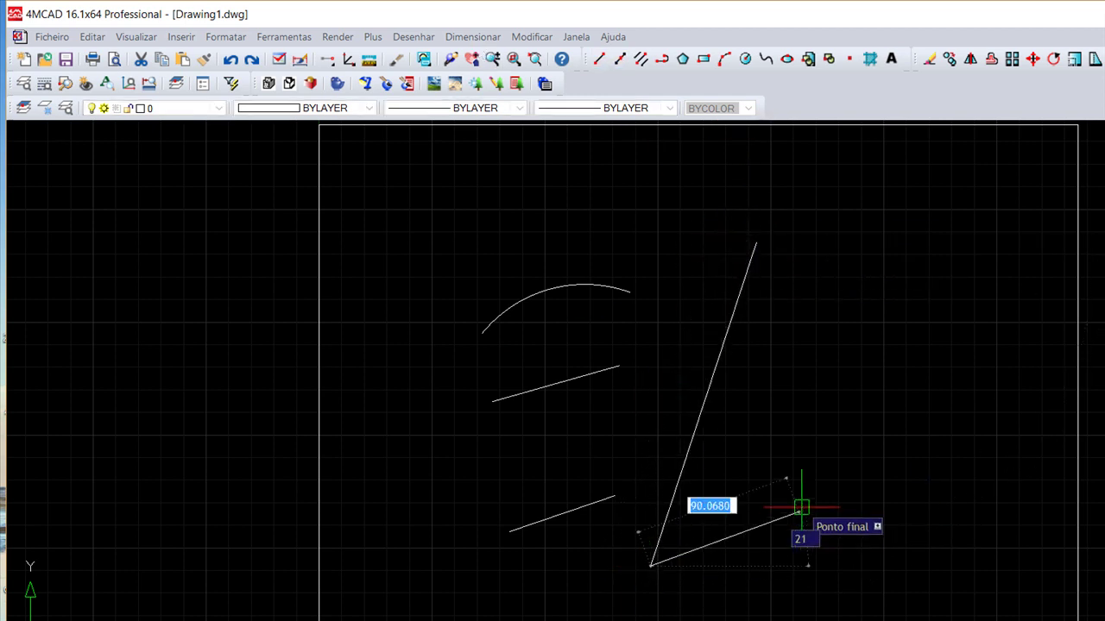
pyautogui.press('Escape')
pyautogui.hotkey('alt', 'm')
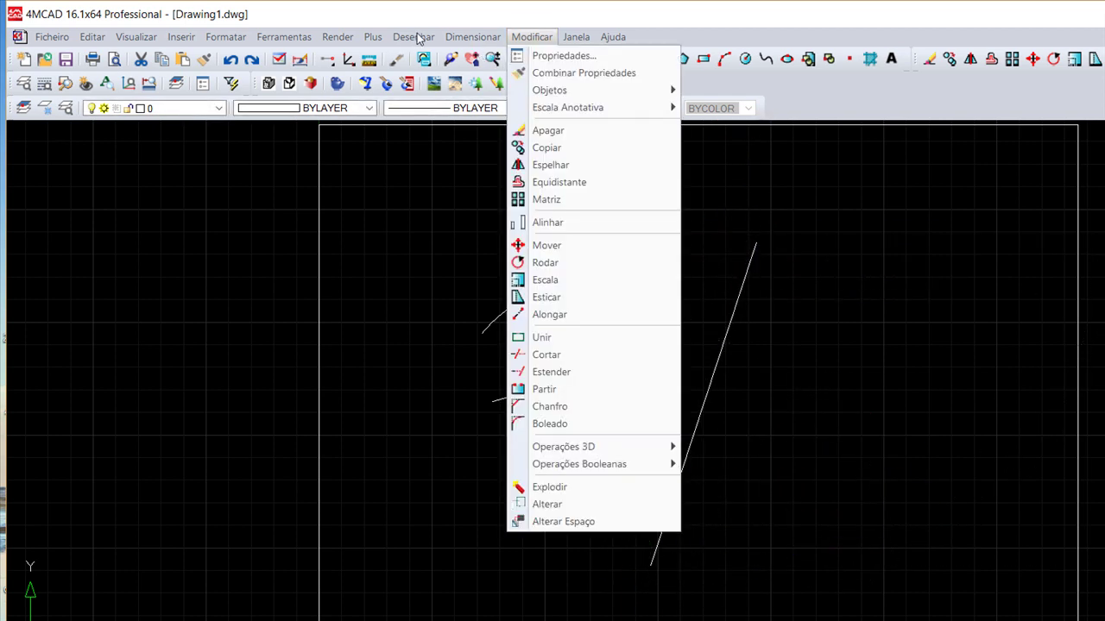
pyautogui.press('Down')
pyautogui.press('Down')
pyautogui.press('Right')
pyautogui.press('Down')
pyautogui.press('Down')
pyautogui.press('Down')
pyautogui.press('Down')
pyautogui.press('Down')
pyautogui.press('Down')
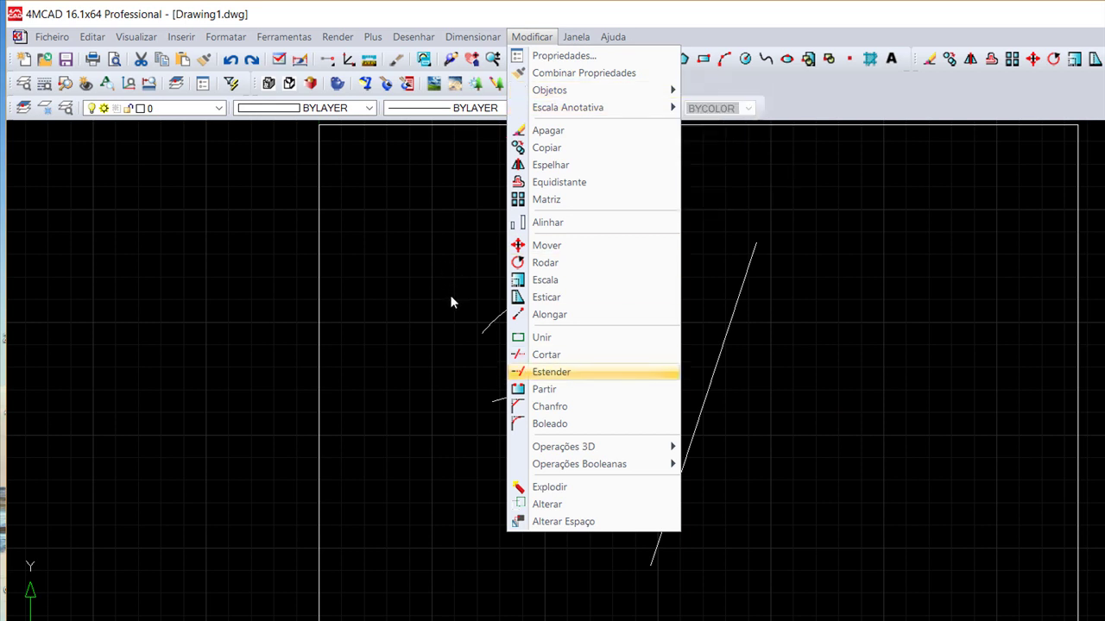
pyautogui.press('Return')
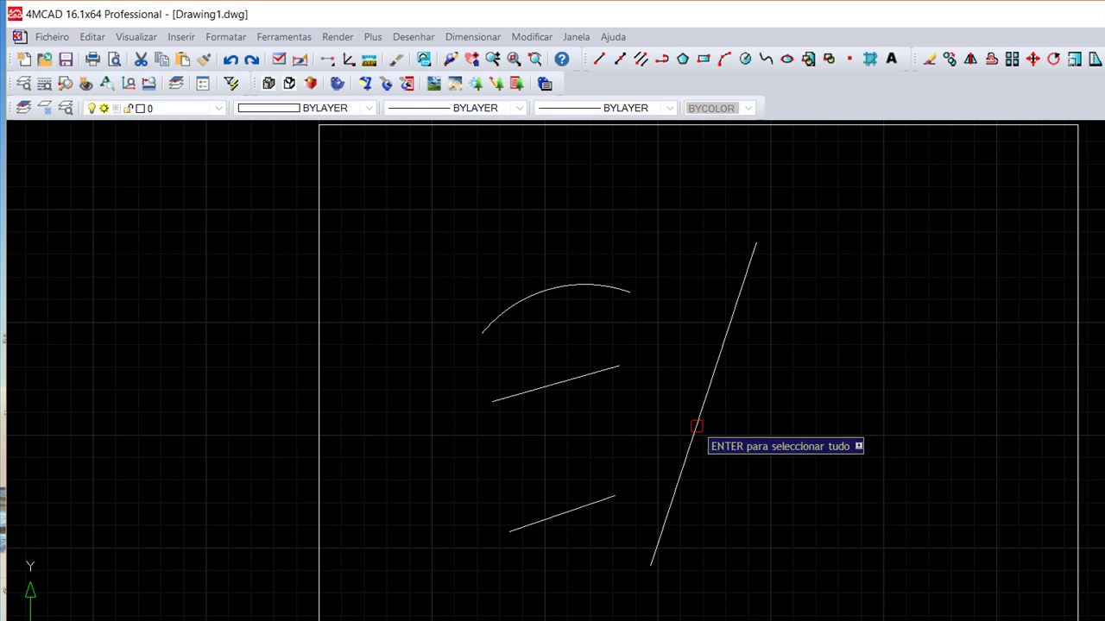
pyautogui.click(697, 426)
pyautogui.press('Return')
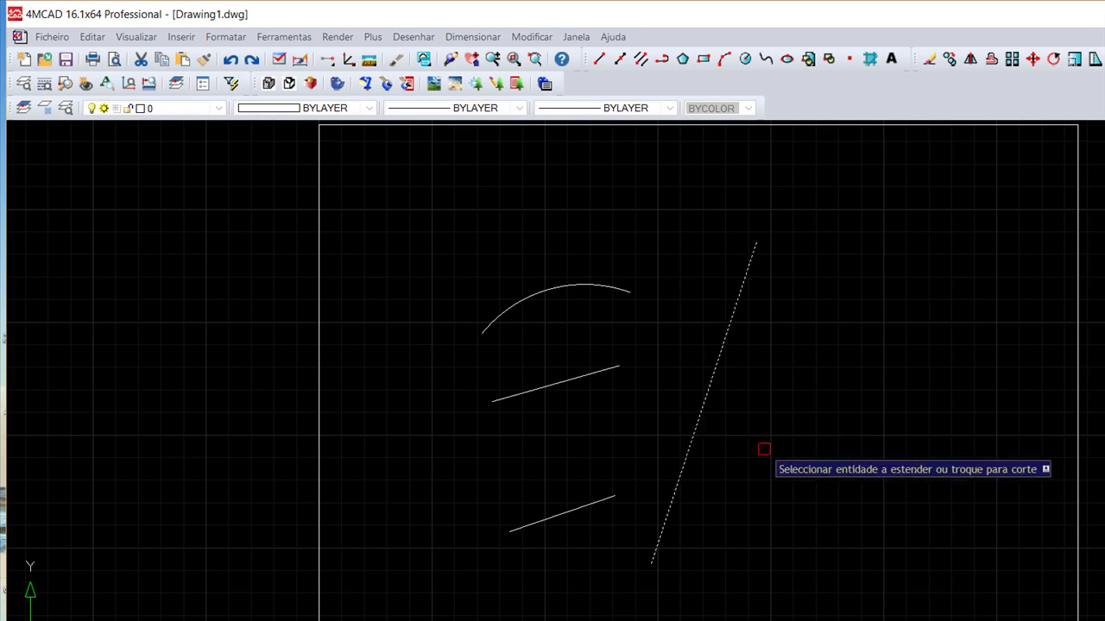
pyautogui.click(631, 291)
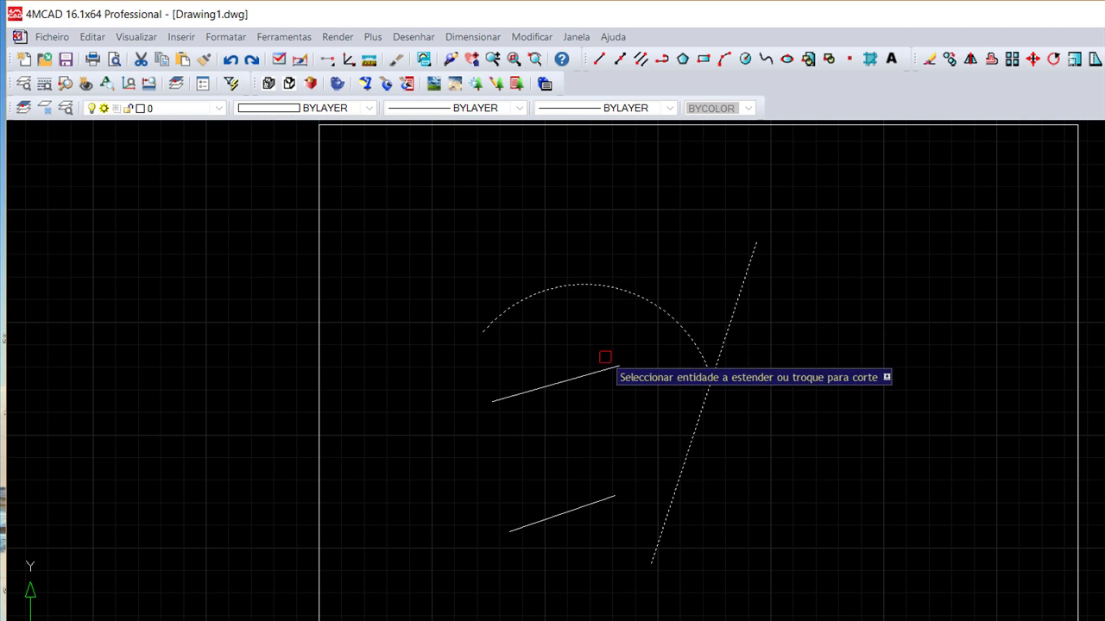
pyautogui.click(601, 498)
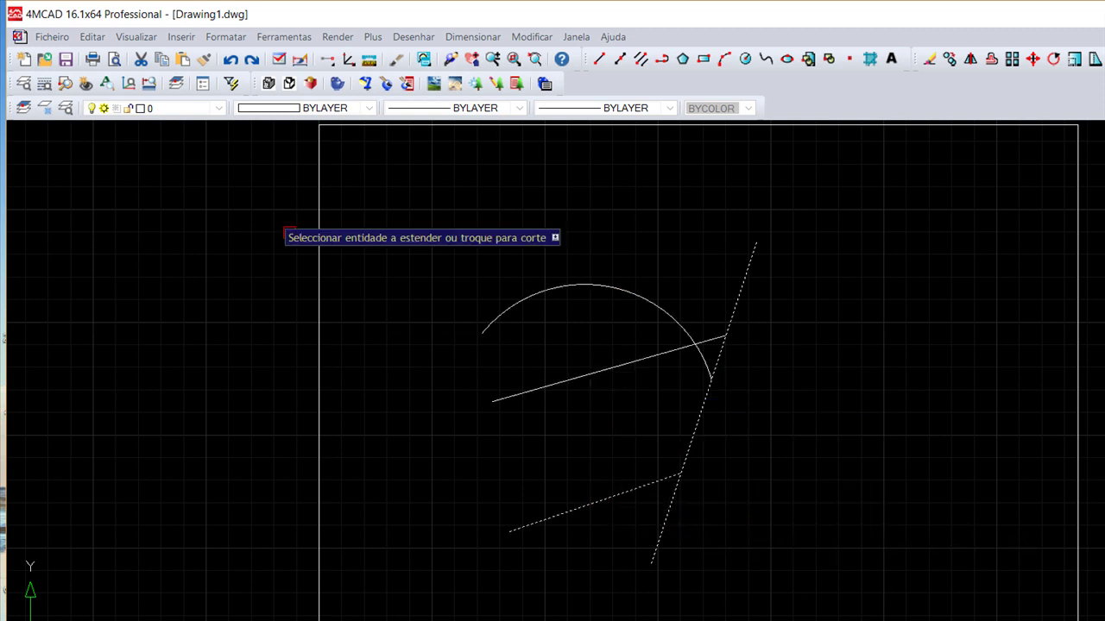
pyautogui.hotkey('ctrl', 'z')
pyautogui.hotkey('ctrl', 'z')
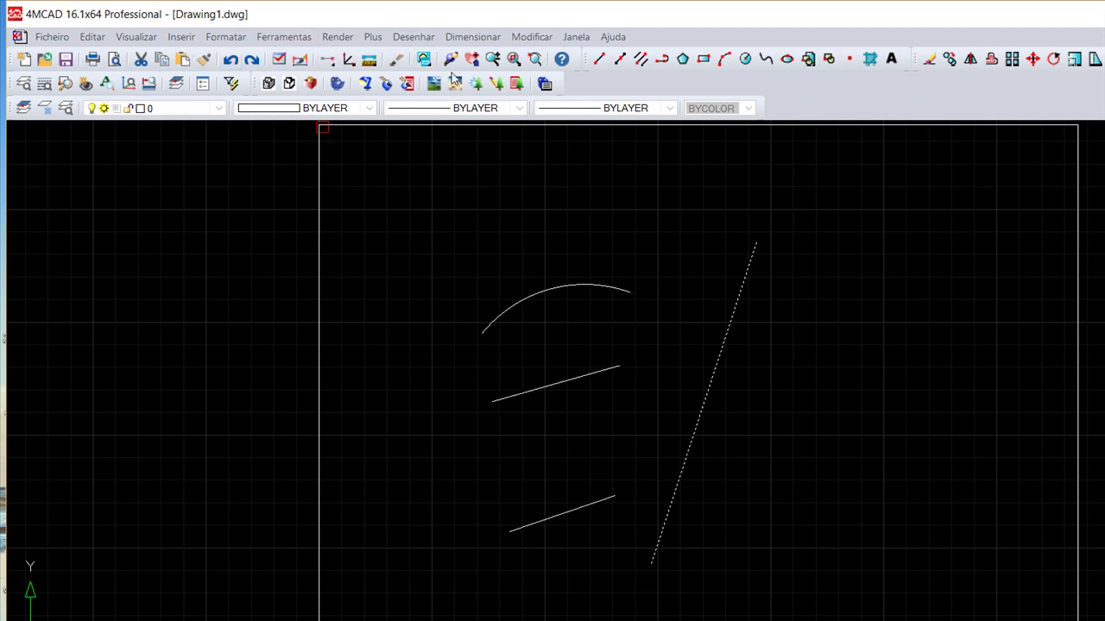
# Step: Draw a new line from near the top, crossing past the steep diagonal
pyautogui.click(599, 58)
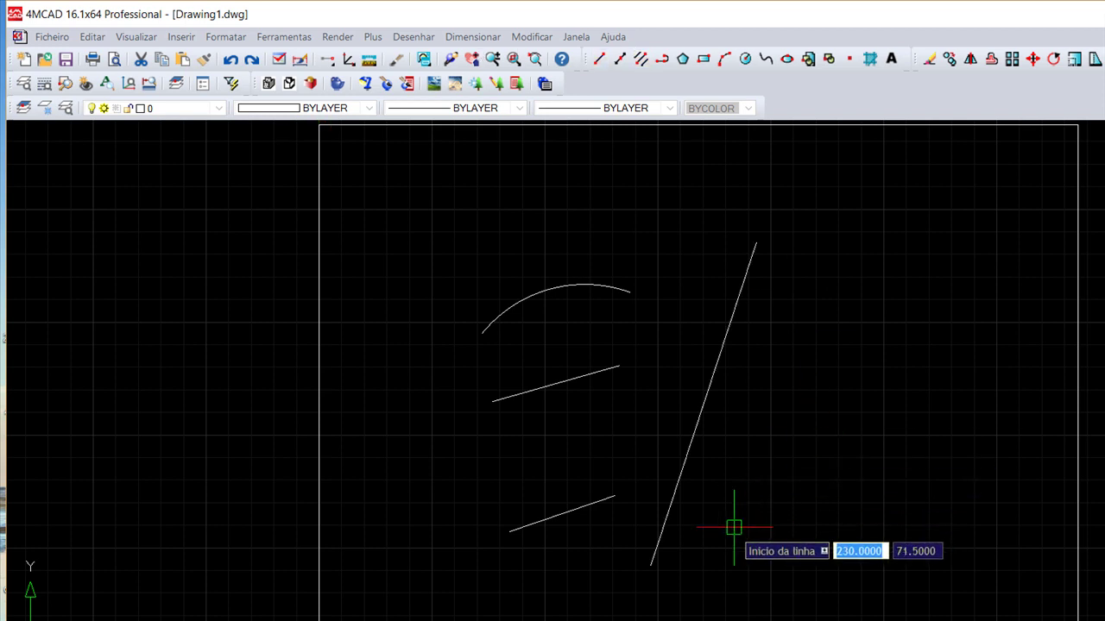
pyautogui.click(647, 167)
pyautogui.click(744, 372)
pyautogui.press('Escape')
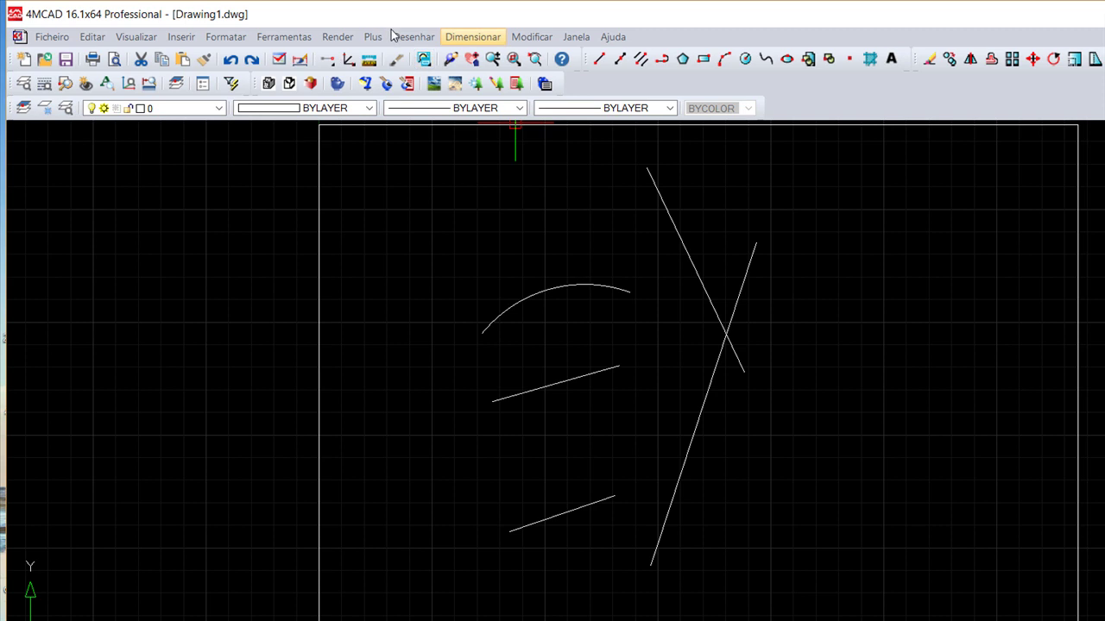
# Step: Extend the bottom short line to the new crossing line as boundary
pyautogui.click(532, 36)
pyautogui.click(556, 371)
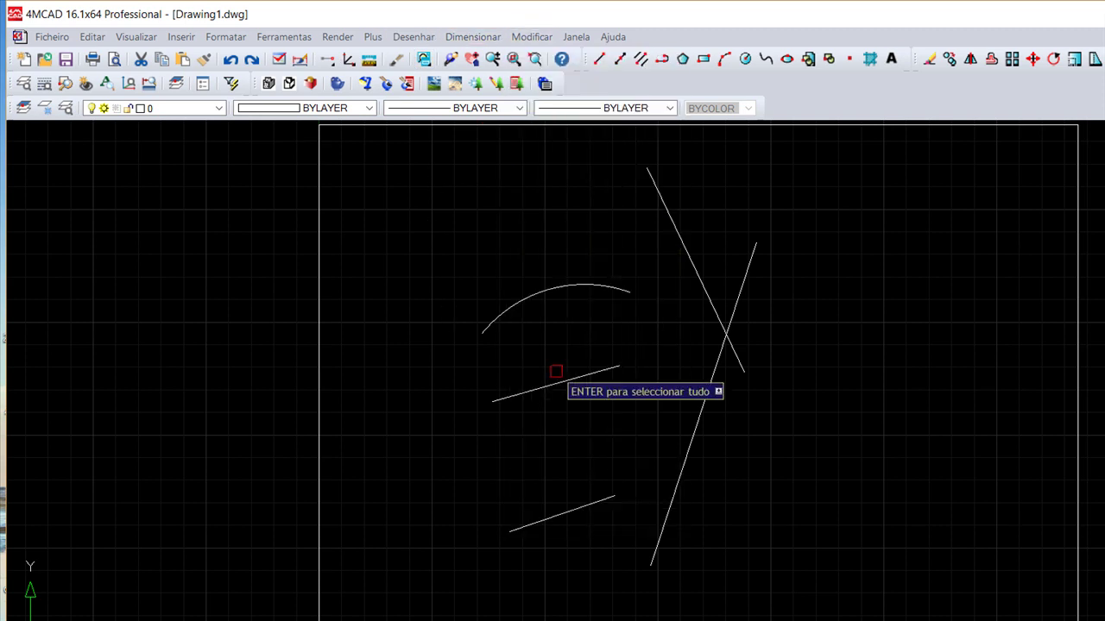
pyautogui.click(699, 277)
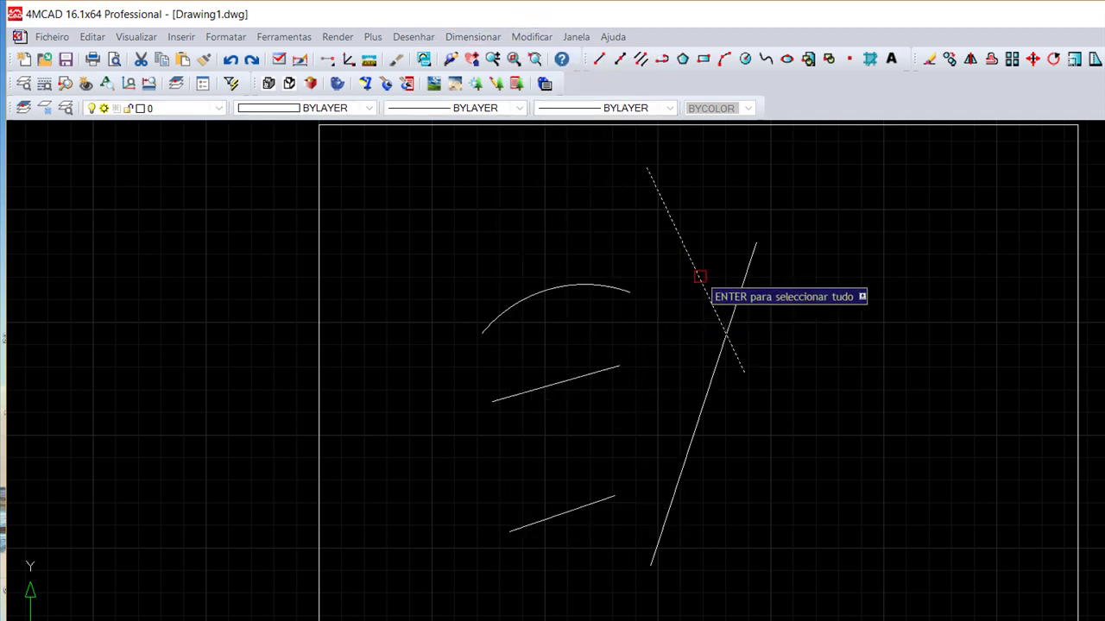
pyautogui.press('Return')
pyautogui.click(597, 502)
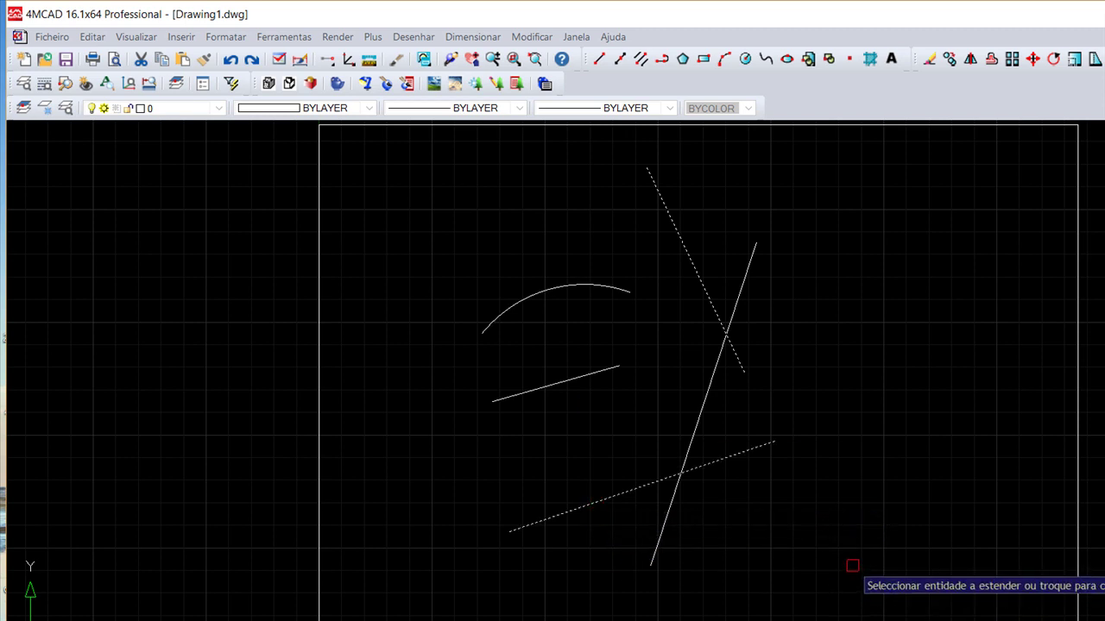
pyautogui.press('Return')
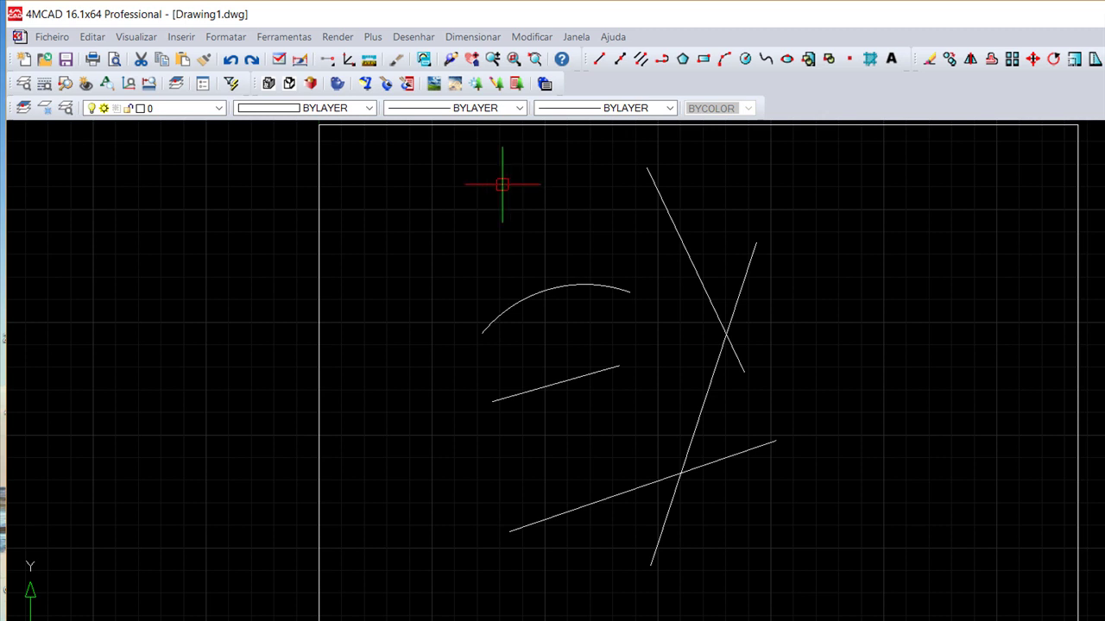
pyautogui.click(531, 37)
# Step: Start an extend with the upper-right line as boundary, then cancel it unchanged
pyautogui.press('Down')
pyautogui.press('Down')
pyautogui.press('Down')
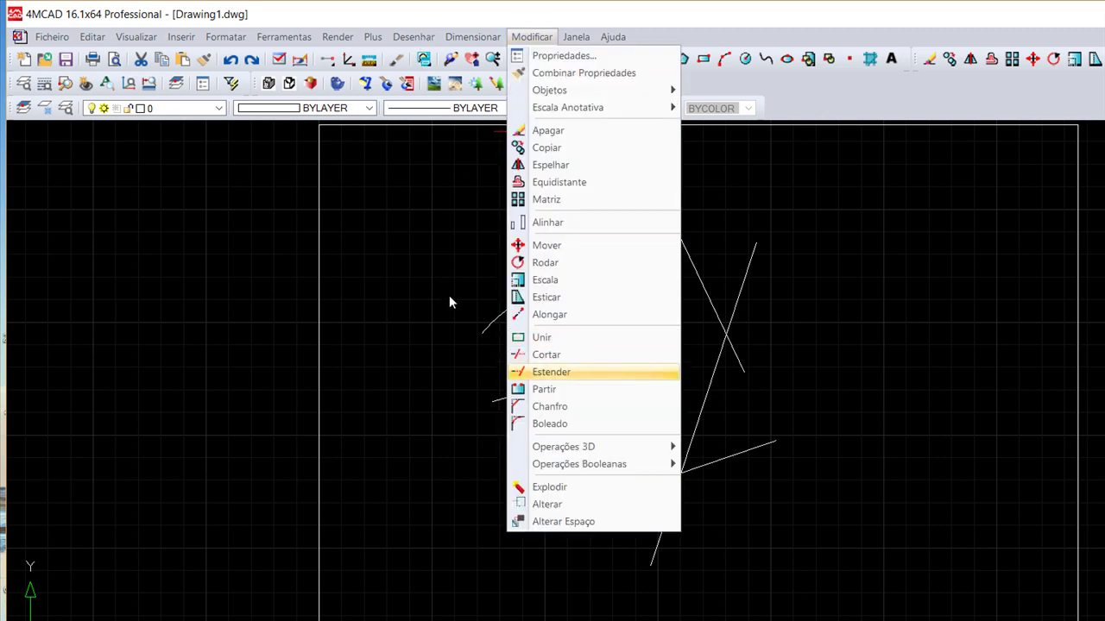
pyautogui.press('Return')
pyautogui.click(695, 270)
pyautogui.press('Return')
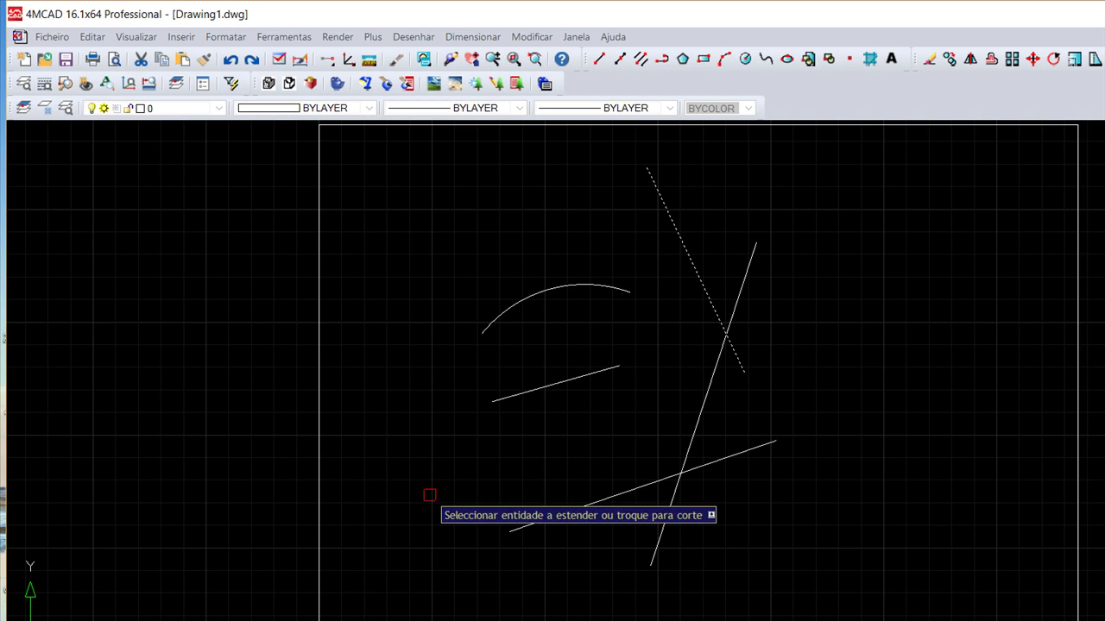
pyautogui.press('Return')
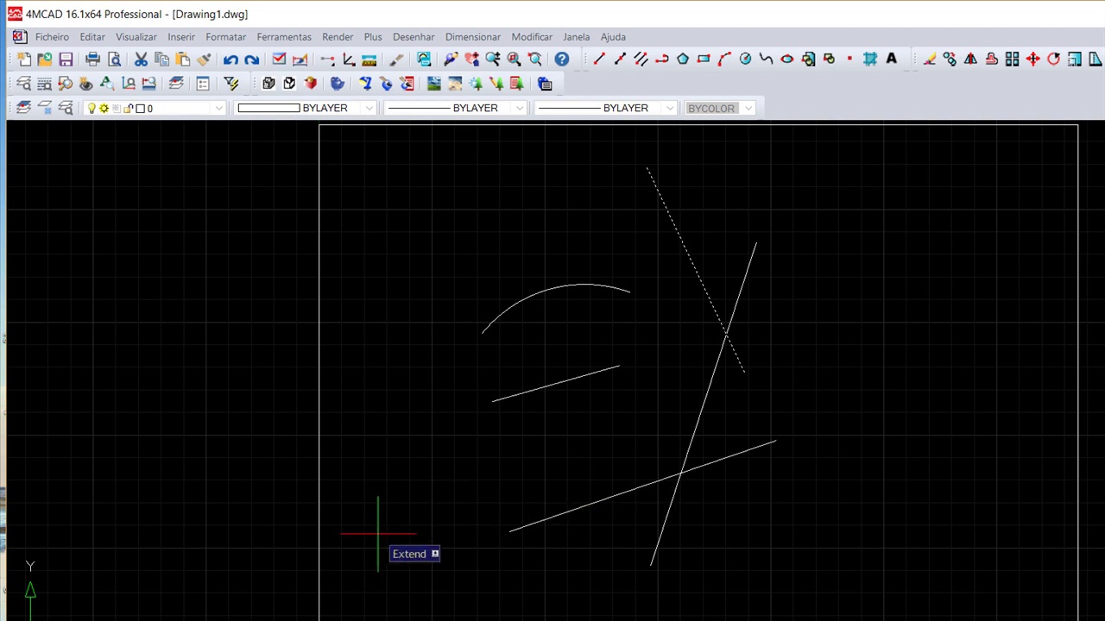
pyautogui.press('Escape')
# Step: Draw a long line from upper left to lower right across the arc and lines
pyautogui.click(599, 58)
pyautogui.click(452, 205)
pyautogui.click(732, 591)
pyautogui.press('Escape')
pyautogui.click(532, 37)
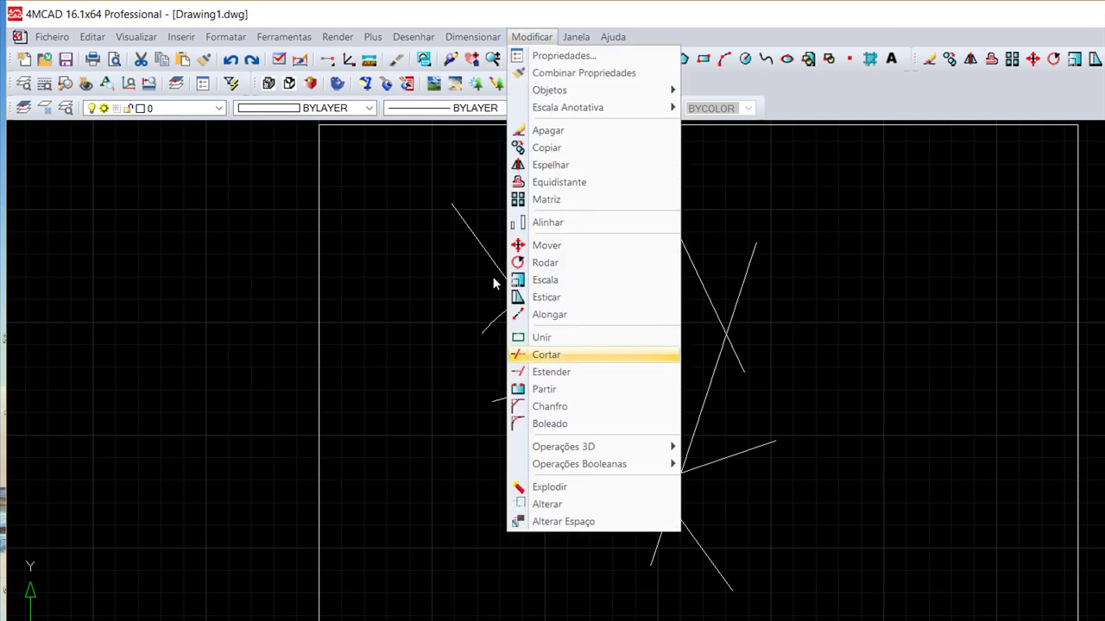
pyautogui.press('Down')
pyautogui.press('Down')
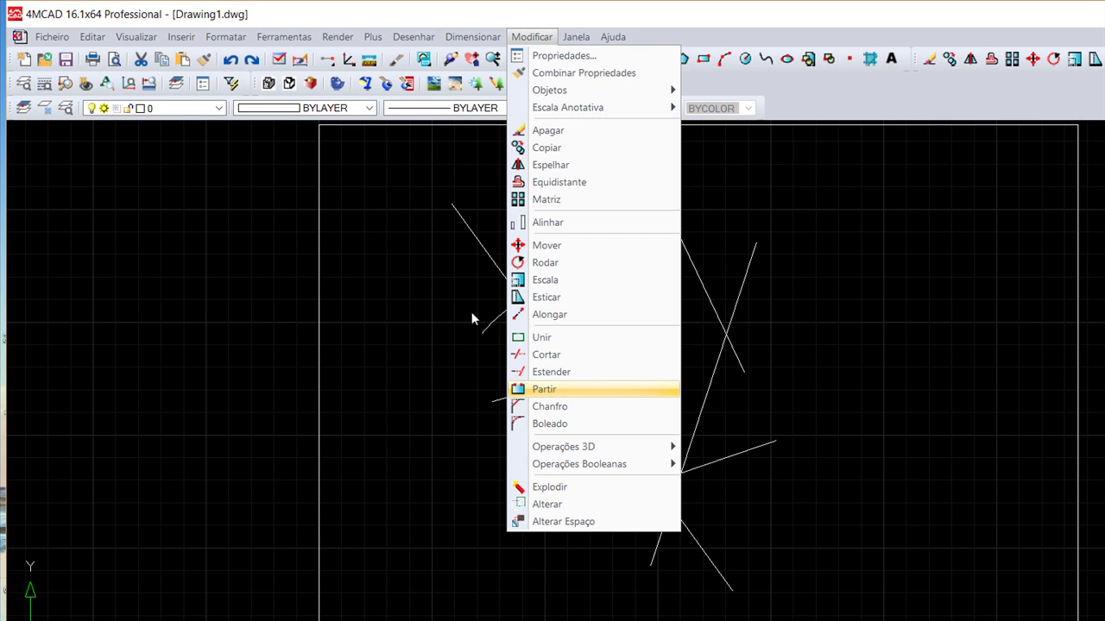
pyautogui.press('Up')
pyautogui.press('Up')
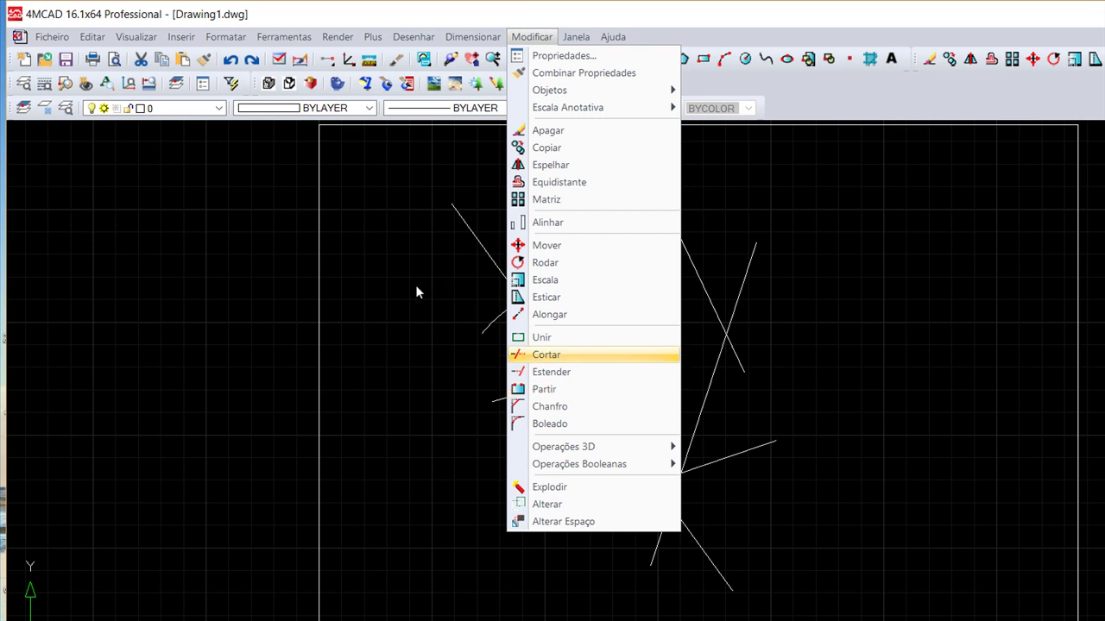
pyautogui.press('Down')
pyautogui.press('Down')
pyautogui.press('Down')
pyautogui.press('Up')
pyautogui.press('Up')
pyautogui.press('Up')
pyautogui.press('Return')
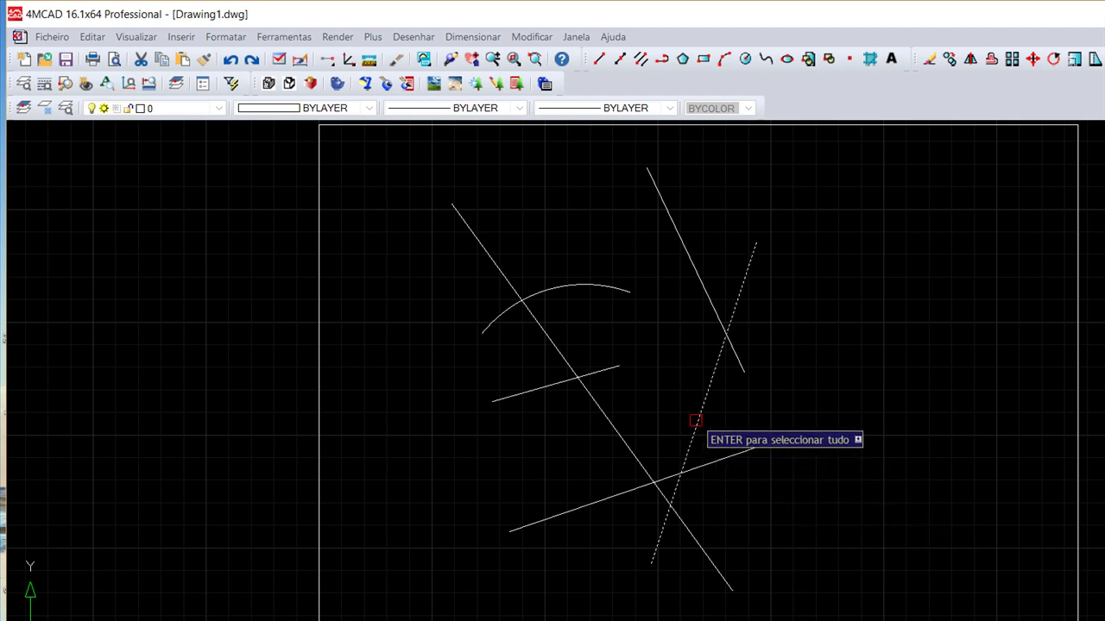
pyautogui.click(703, 416)
pyautogui.press('Return')
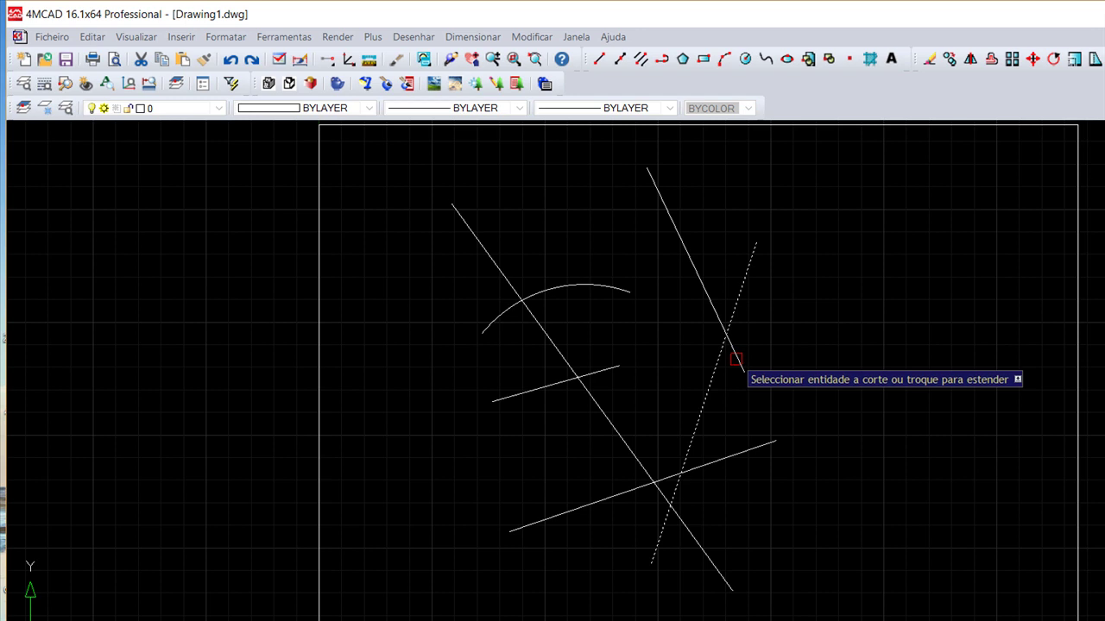
pyautogui.click(735, 362)
pyautogui.press('Return')
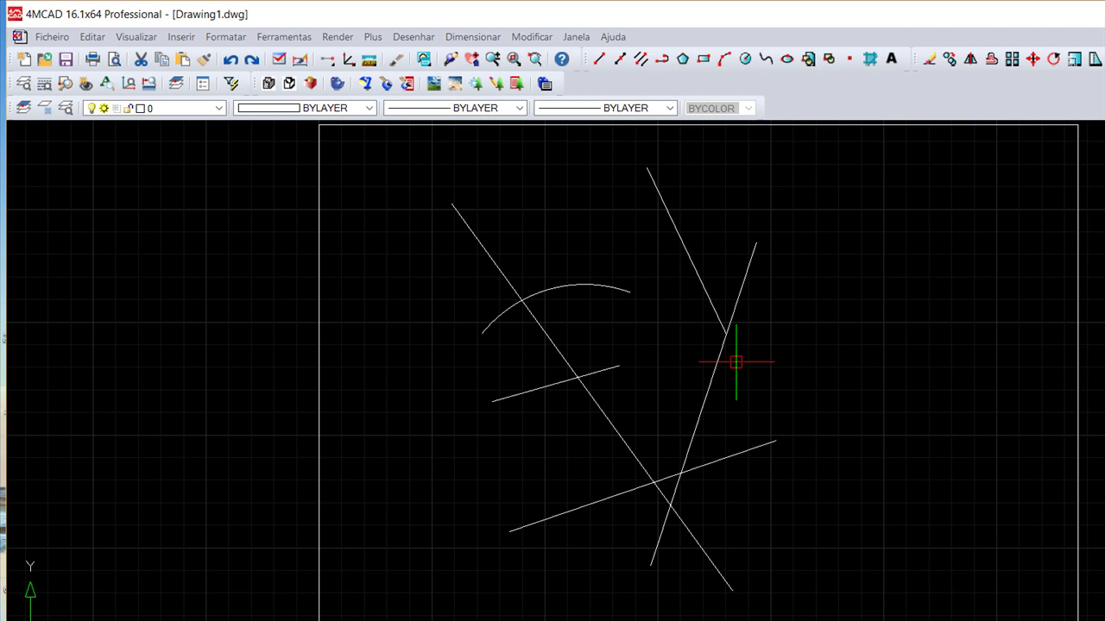
pyautogui.click(230, 58)
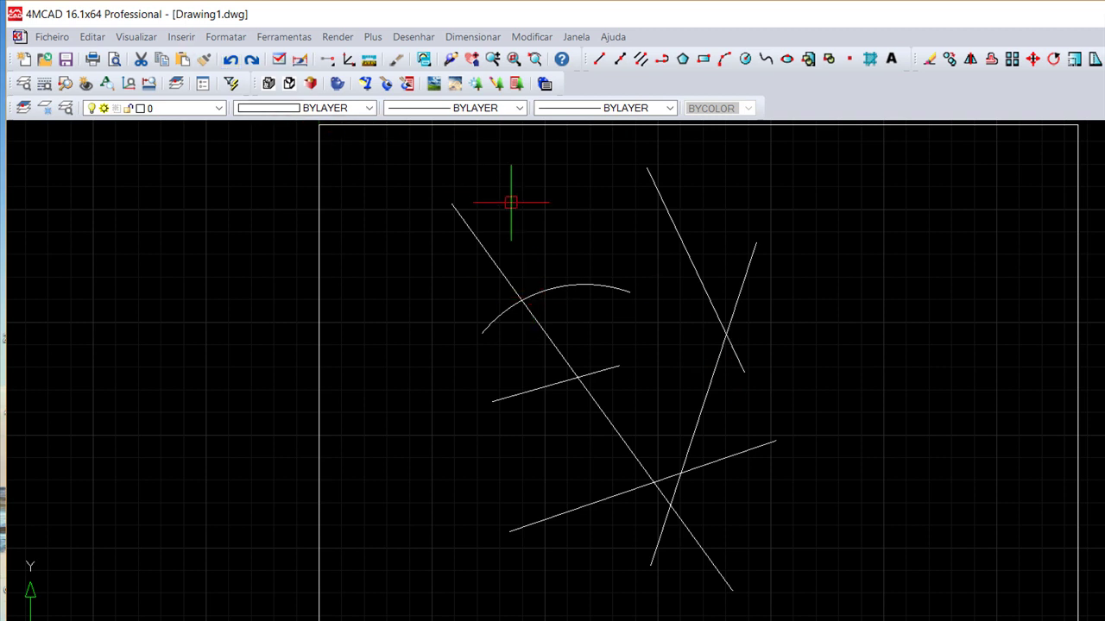
# Step: Trim a short piece past a cutting edge, using every line and the arc as edges
pyautogui.hotkey('alt', 'm')
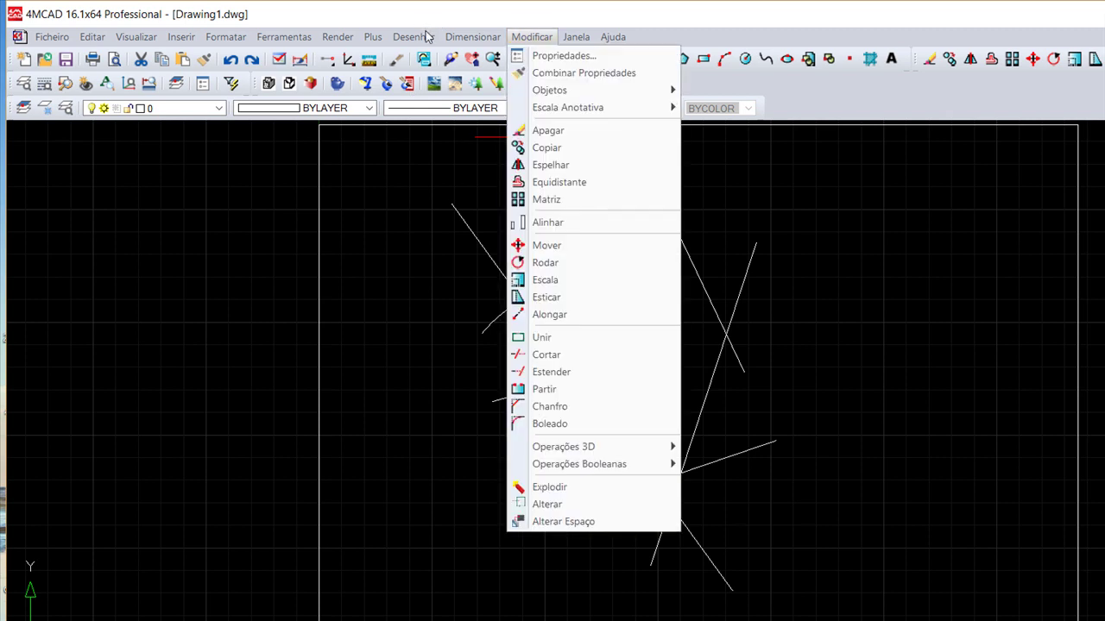
pyautogui.press('Down')
pyautogui.press('Down')
pyautogui.press('Down')
pyautogui.press('Down')
pyautogui.press('Down')
pyautogui.press('Down')
pyautogui.press('Down')
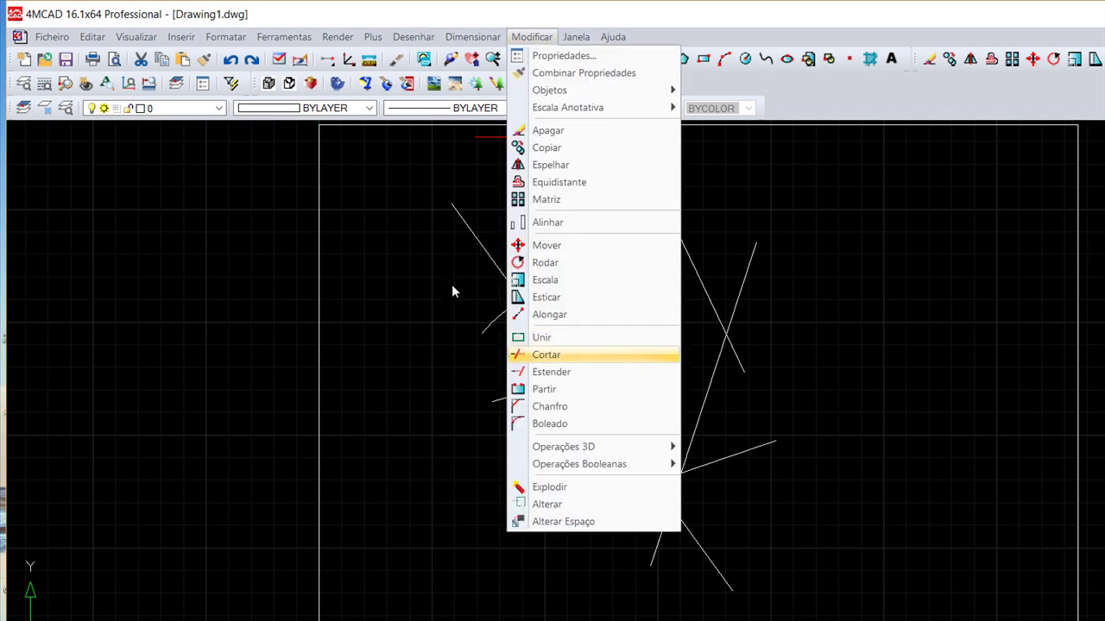
pyautogui.press('Return')
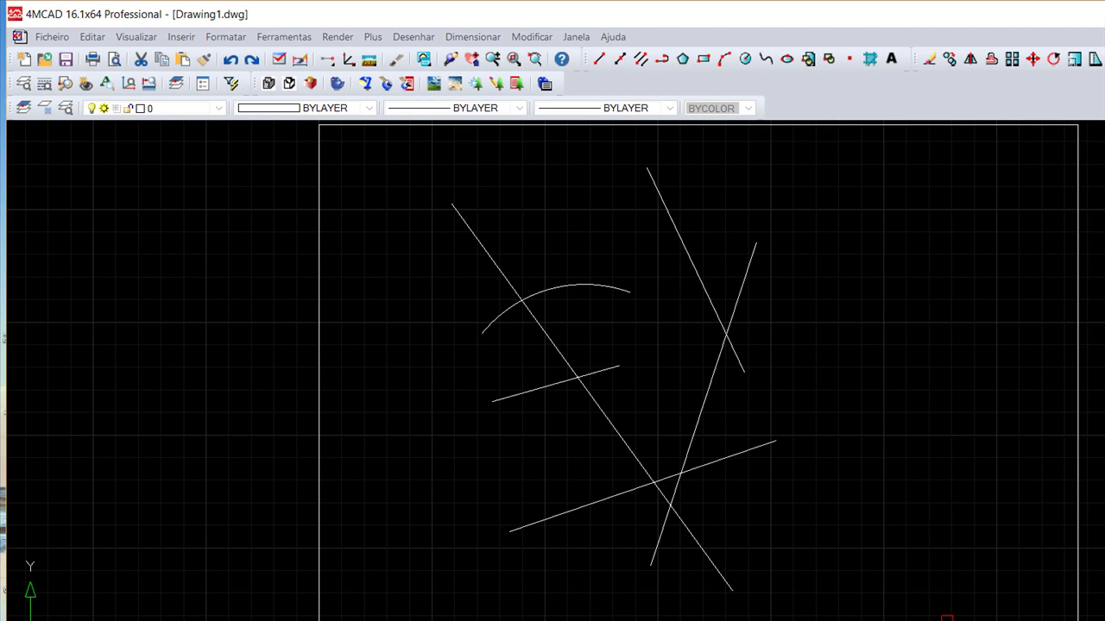
pyautogui.click(947, 618)
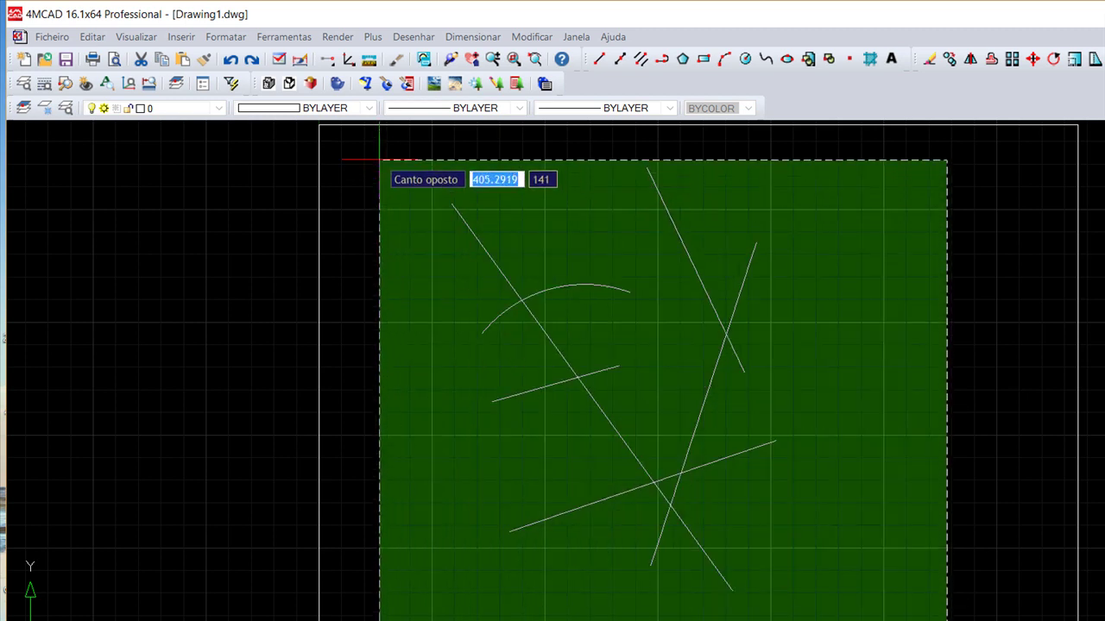
pyautogui.click(379, 156)
pyautogui.press('Return')
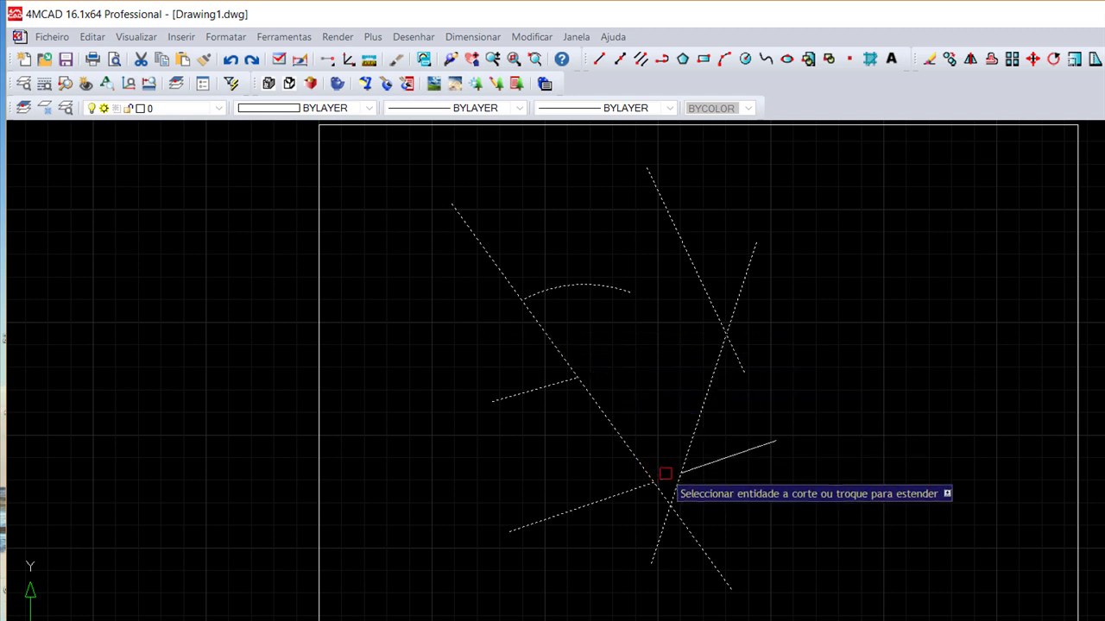
pyautogui.click(734, 348)
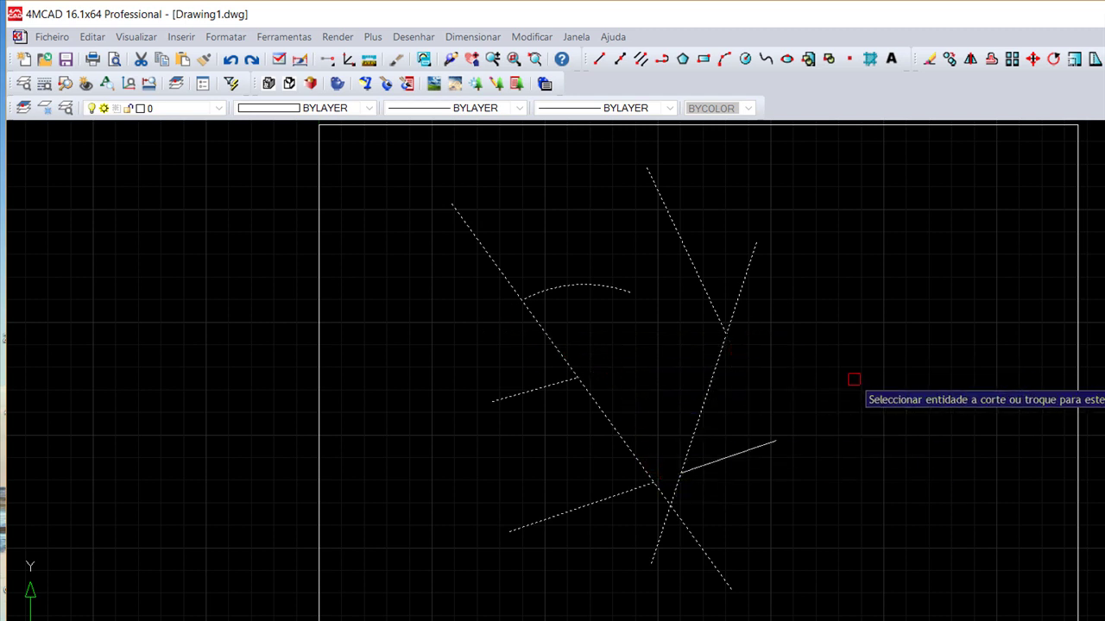
pyautogui.press('Escape')
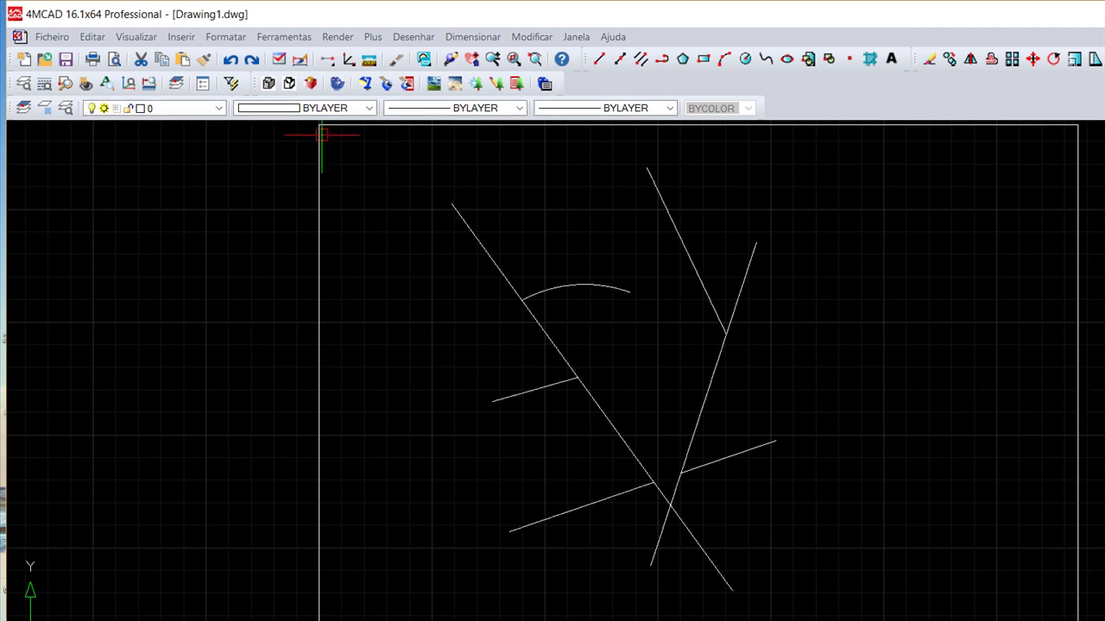
# Step: Undo the trims so the lines and arc are whole again
pyautogui.click(230, 59)
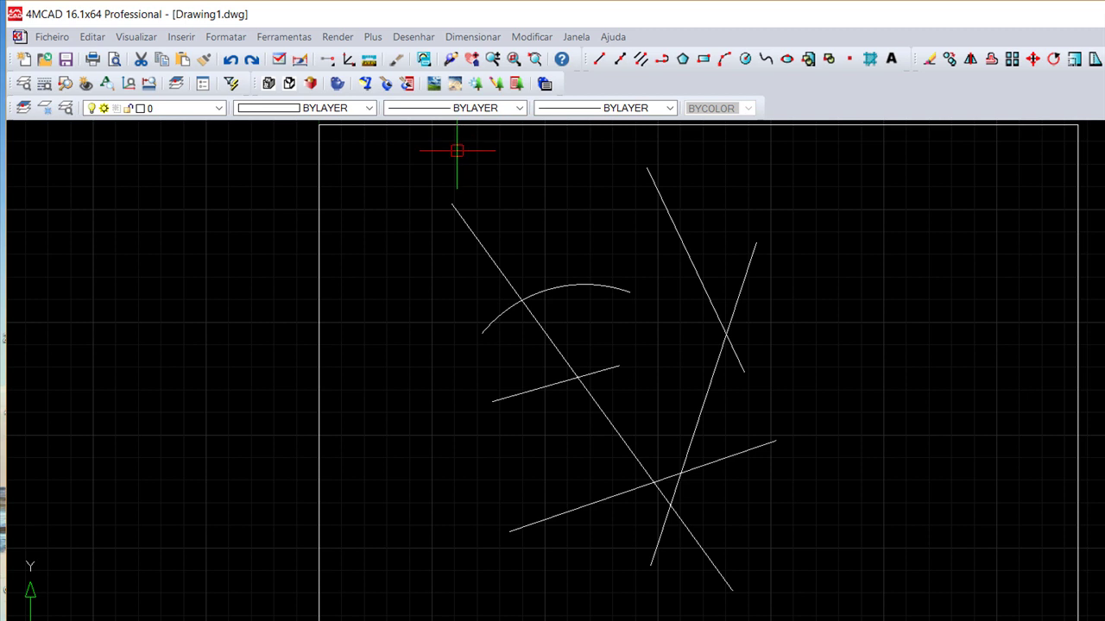
pyautogui.hotkey('alt', 'm')
pyautogui.press('Down')
pyautogui.press('Down')
pyautogui.press('Down')
pyautogui.press('Down')
pyautogui.press('Down')
pyautogui.press('Down')
pyautogui.press('Down')
pyautogui.press('Down')
pyautogui.press('Down')
pyautogui.press('Down')
pyautogui.press('Down')
pyautogui.press('Down')
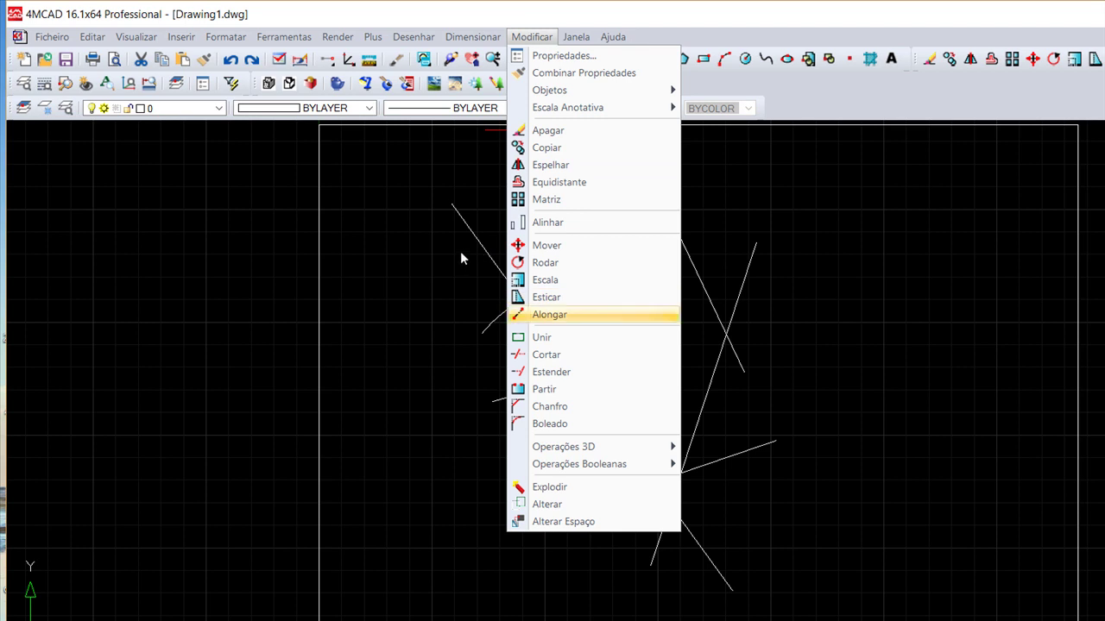
# Step: Dynamically lengthen the lower crossing line, dragging its right end further up-right
pyautogui.press('Return')
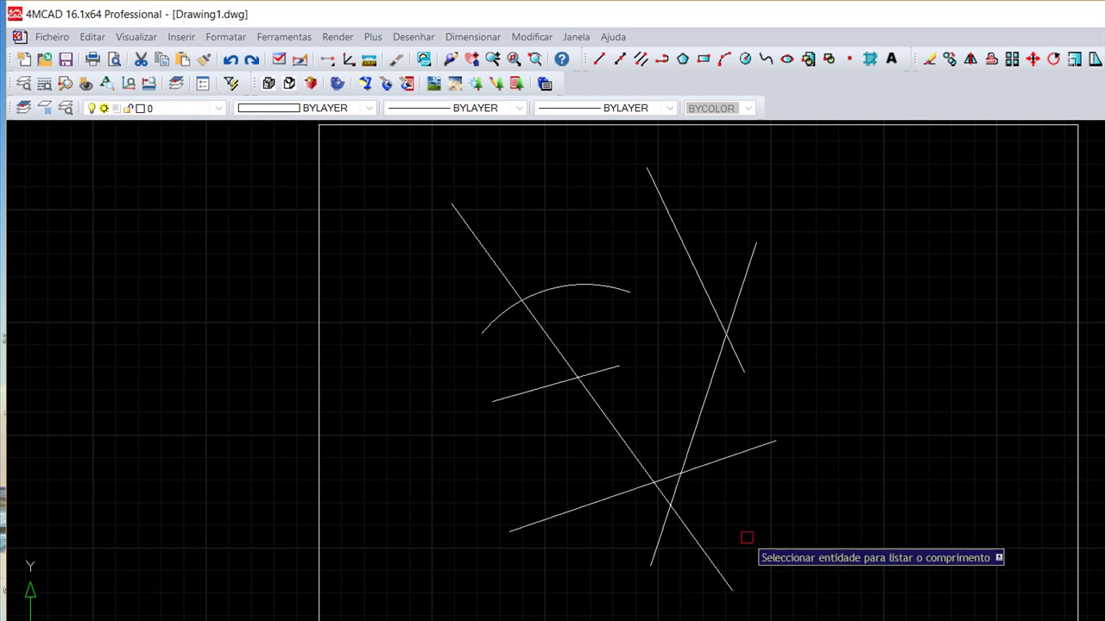
pyautogui.press('Return')
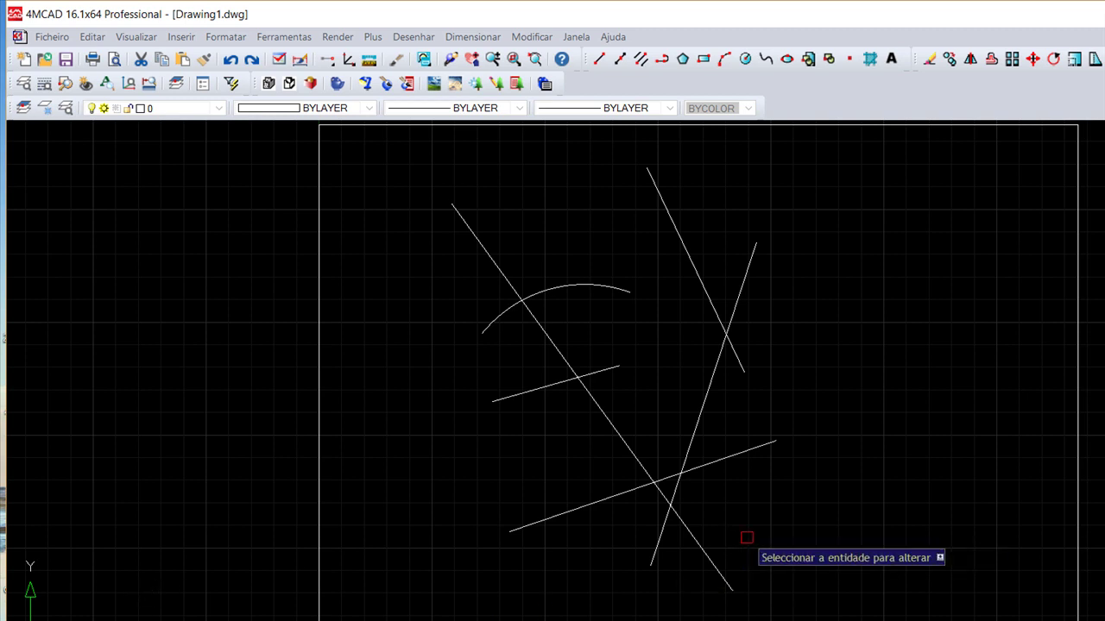
pyautogui.click(776, 441)
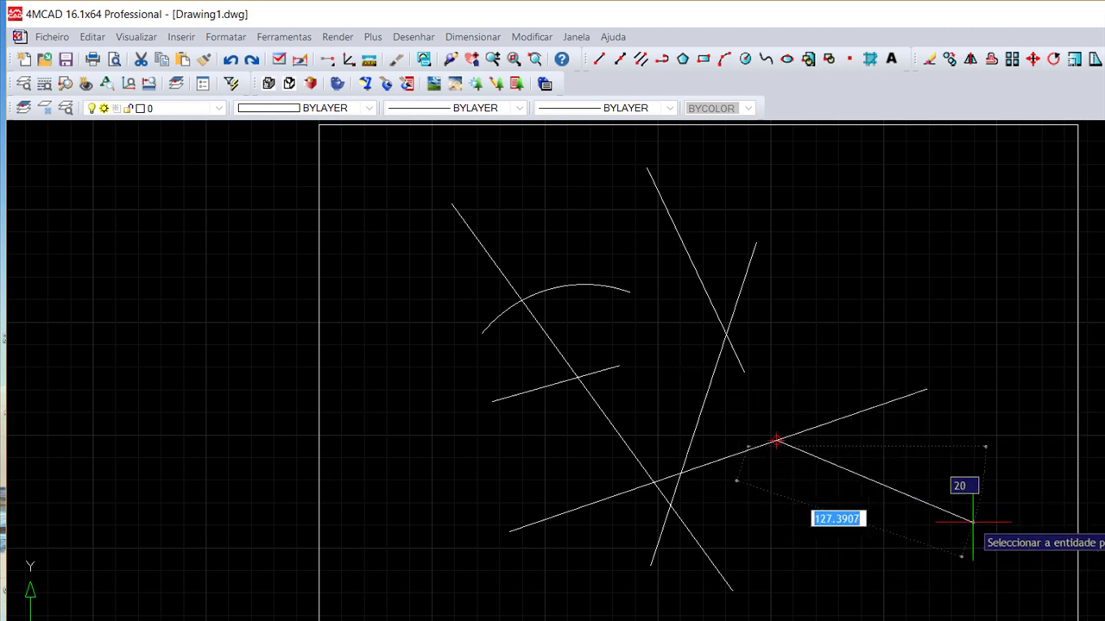
pyautogui.click(949, 511)
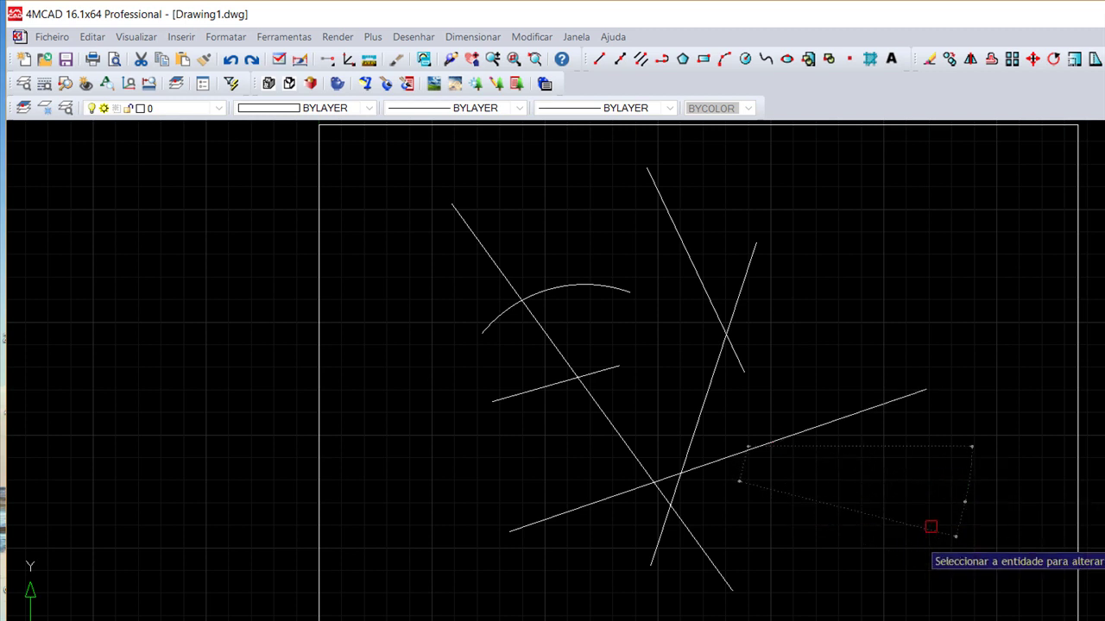
pyautogui.press('Escape')
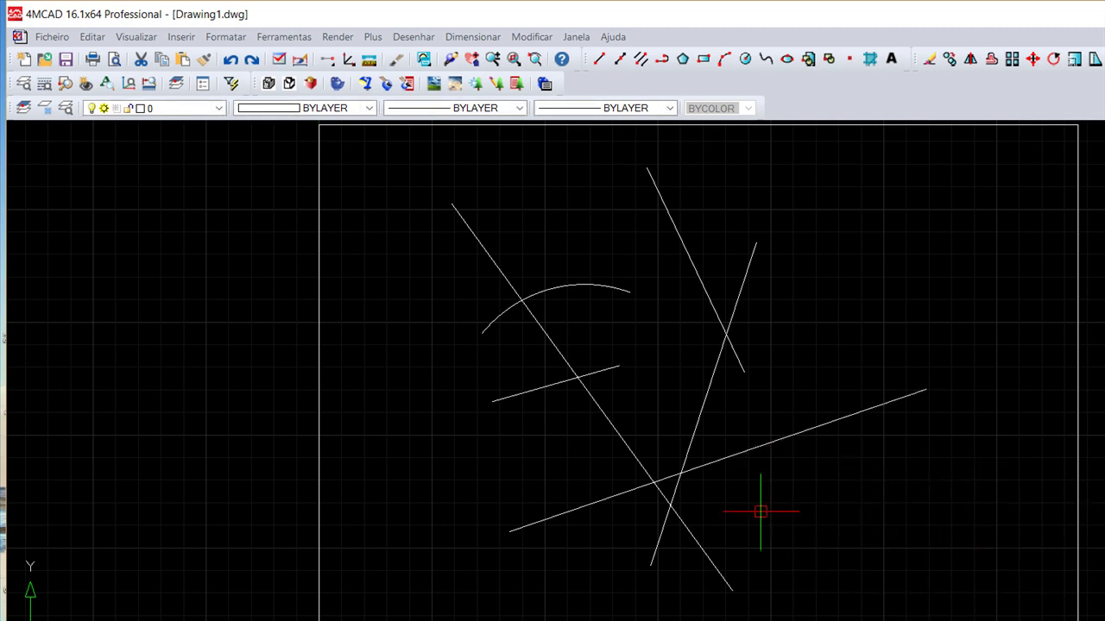
pyautogui.click(531, 36)
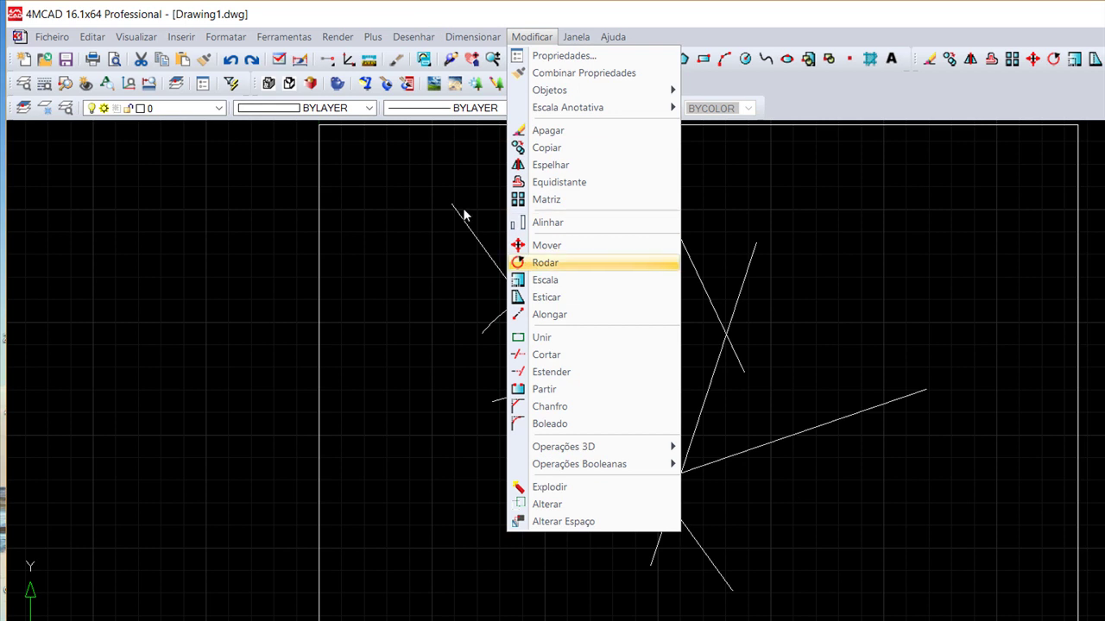
# Step: Lengthen the arc's left end using the Delta option with an increment of 50
pyautogui.press('Return')
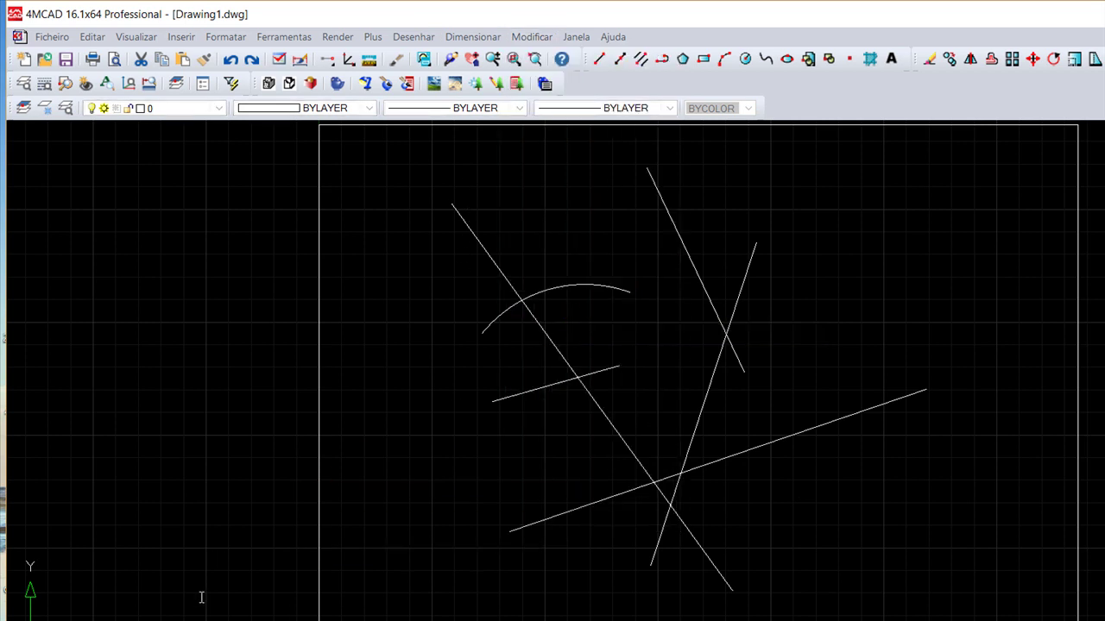
pyautogui.press('Return')
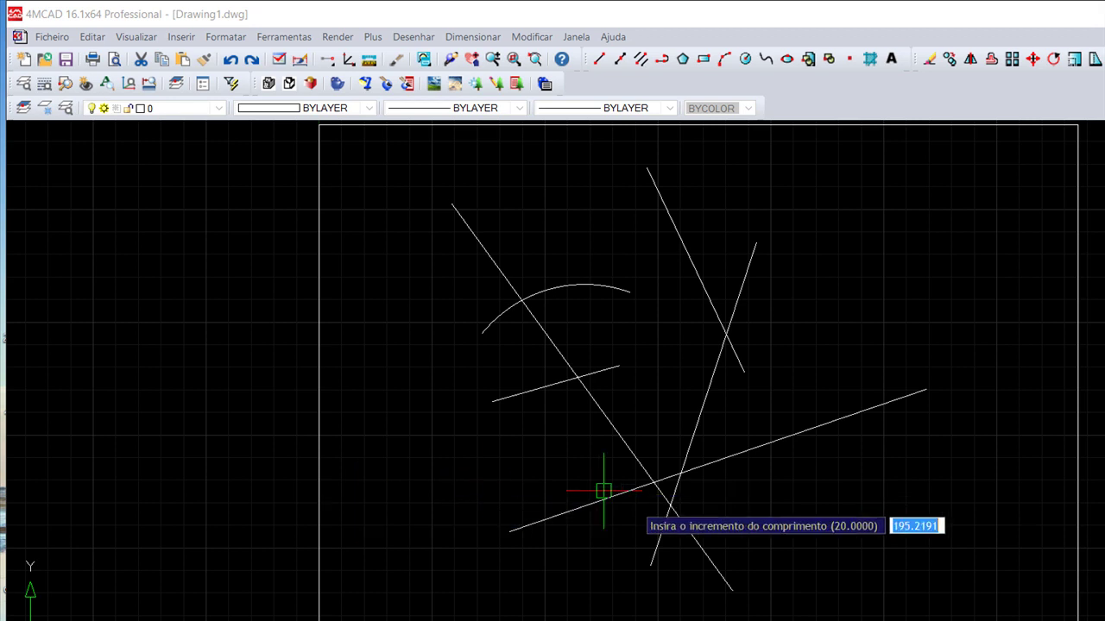
pyautogui.click(744, 372)
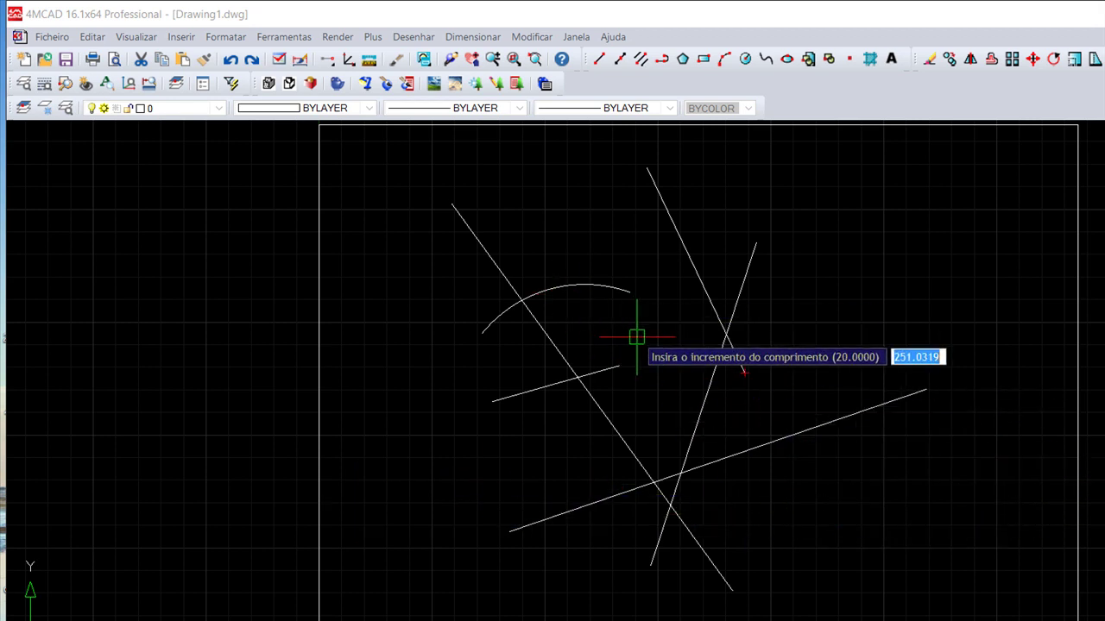
pyautogui.write('50')
pyautogui.press('Return')
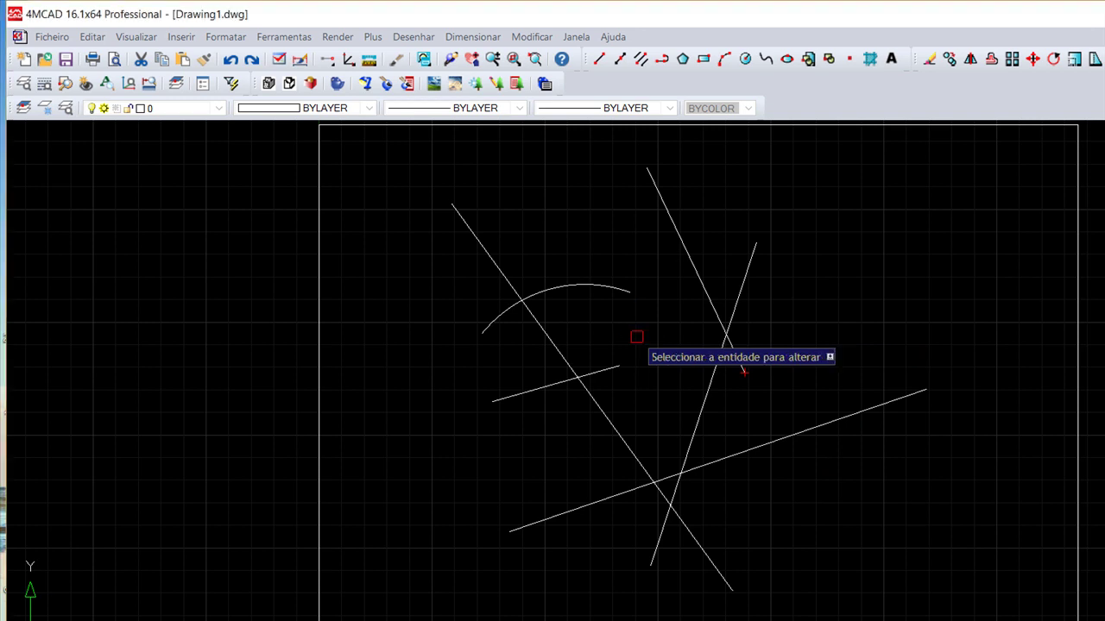
pyautogui.click(485, 327)
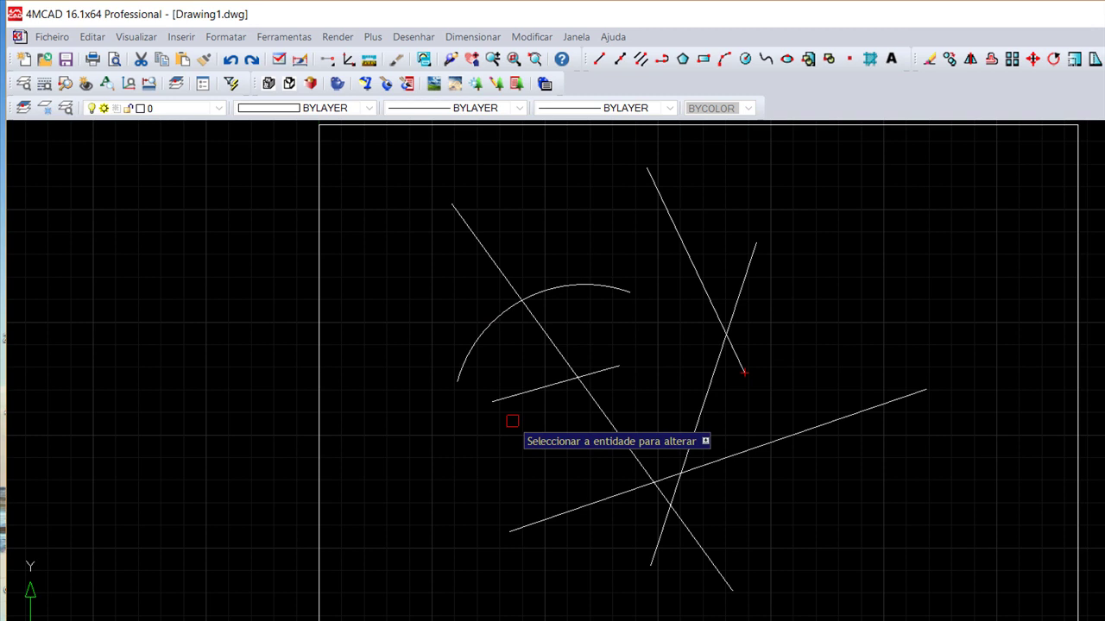
pyautogui.press('Return')
pyautogui.press('Return')
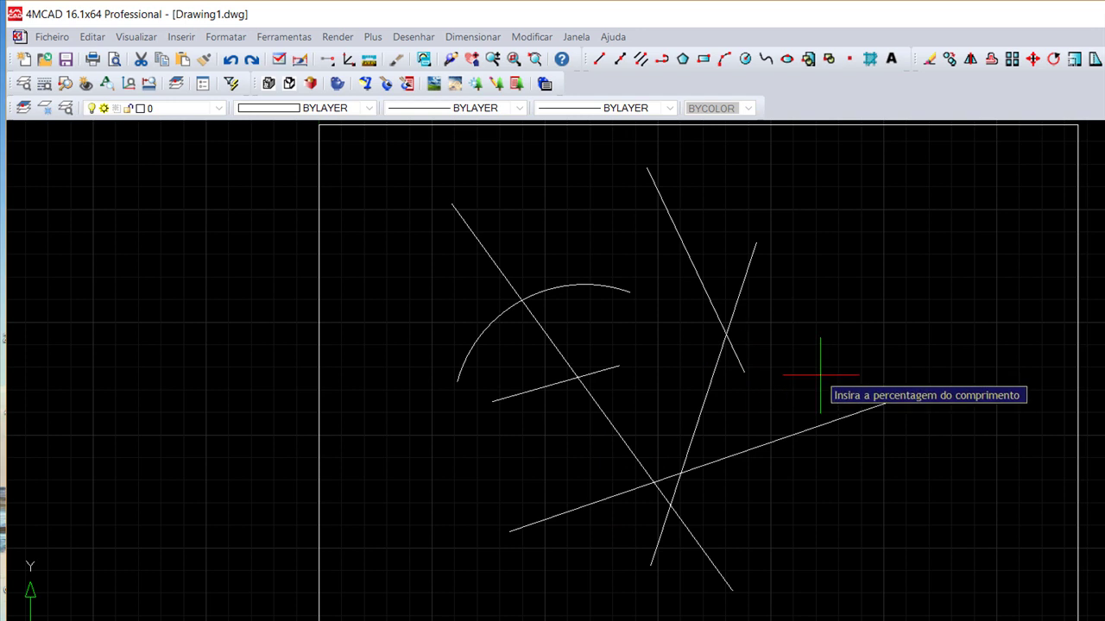
# Step: Lengthen the steep line's lower end by a percentage, then cancel a Total-length attempt
pyautogui.press('Return')
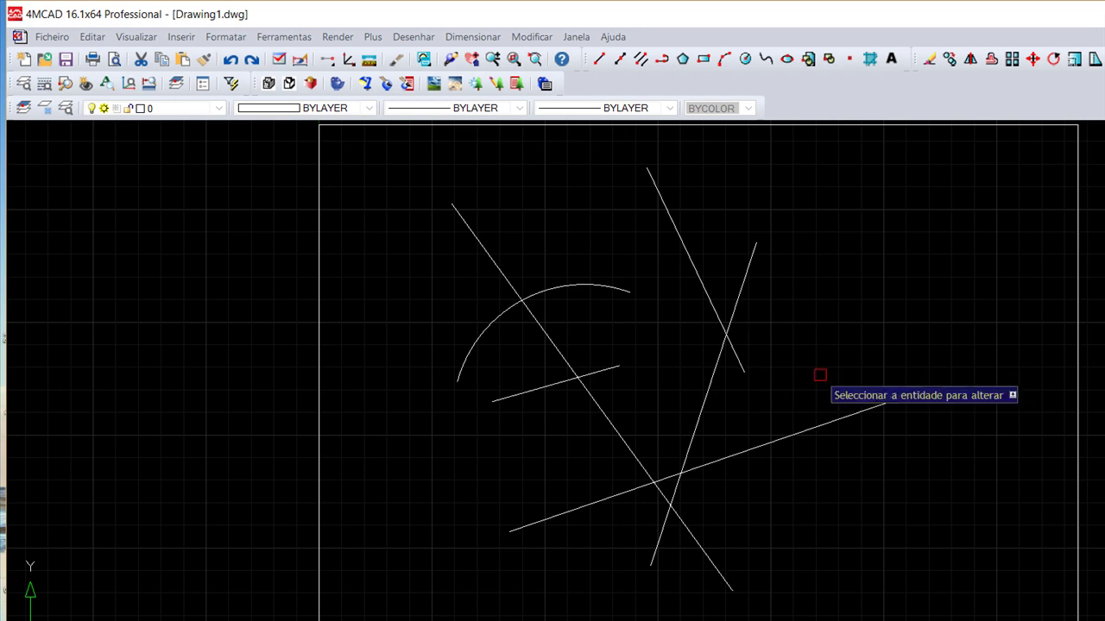
pyautogui.click(740, 363)
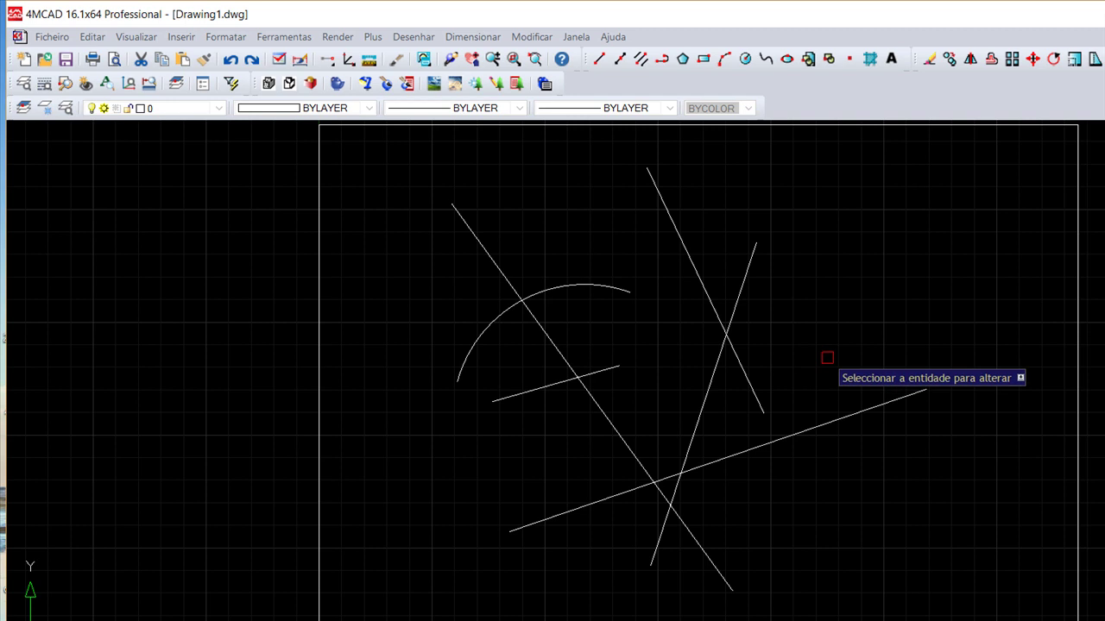
pyautogui.press('Return')
pyautogui.press('Return')
pyautogui.press('Return')
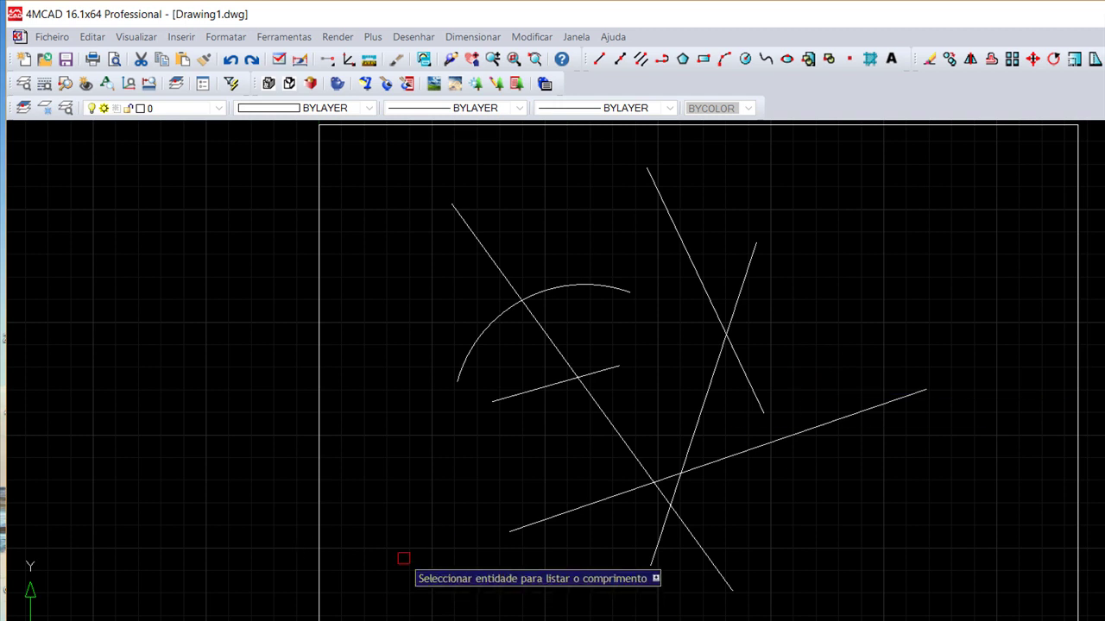
pyautogui.write('t')
pyautogui.press('Return')
pyautogui.press('Escape')
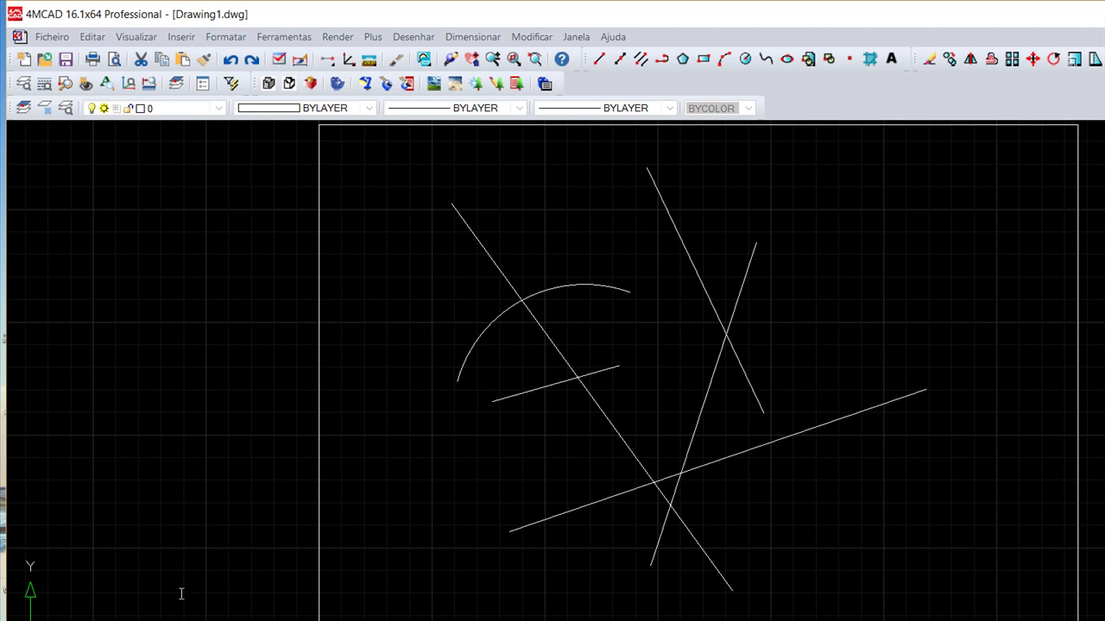
# Step: Use the Total option with length 100 on the long lower line's right end
pyautogui.press('Return')
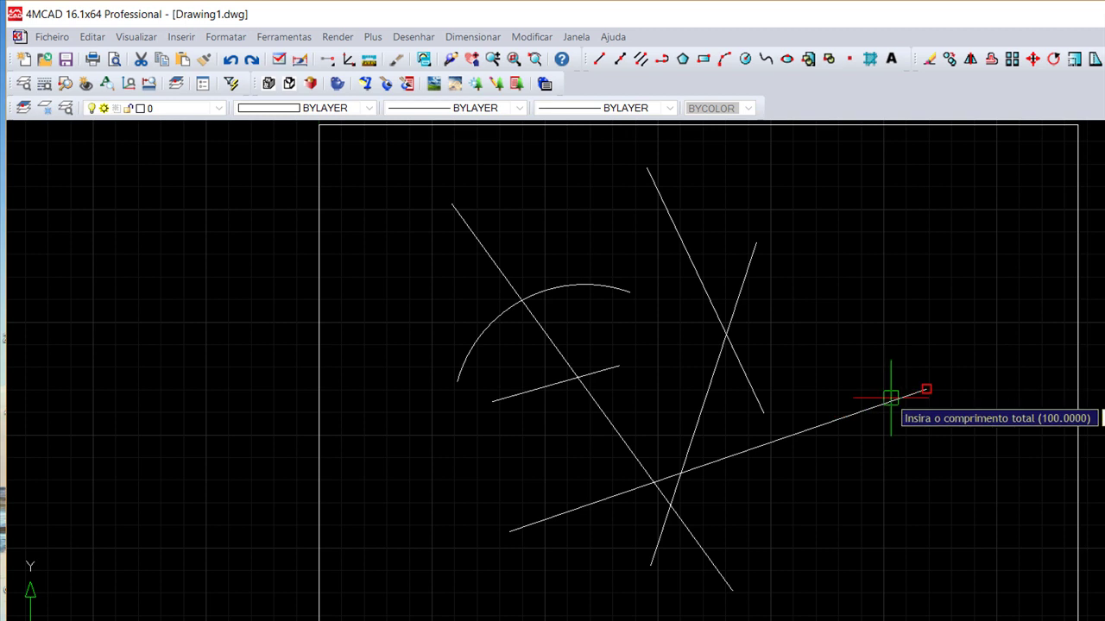
pyautogui.press('Return')
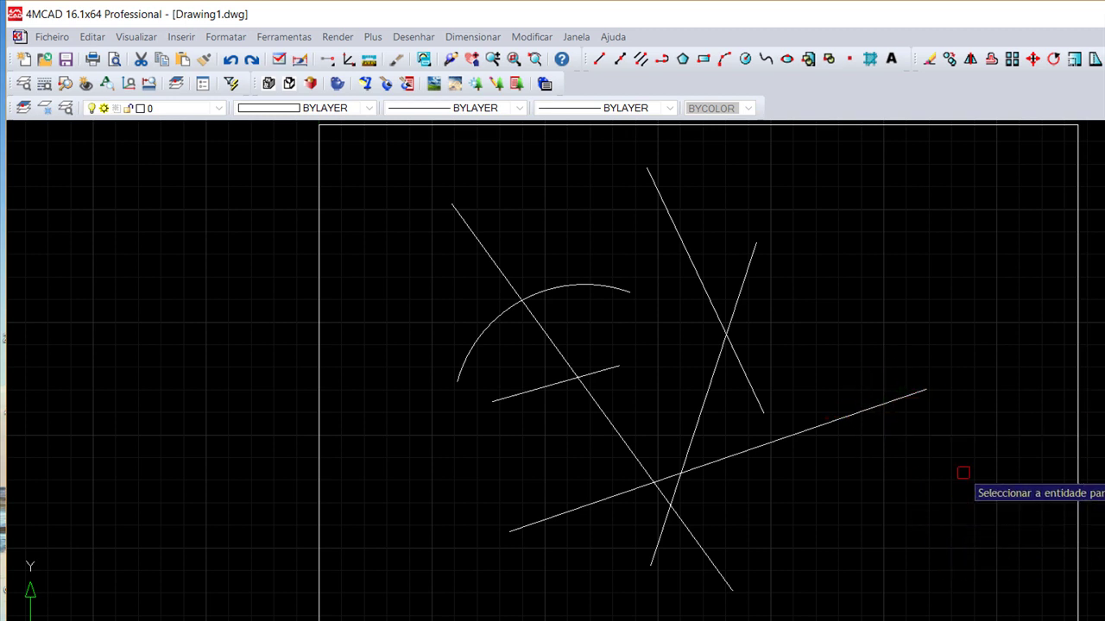
pyautogui.click(874, 409)
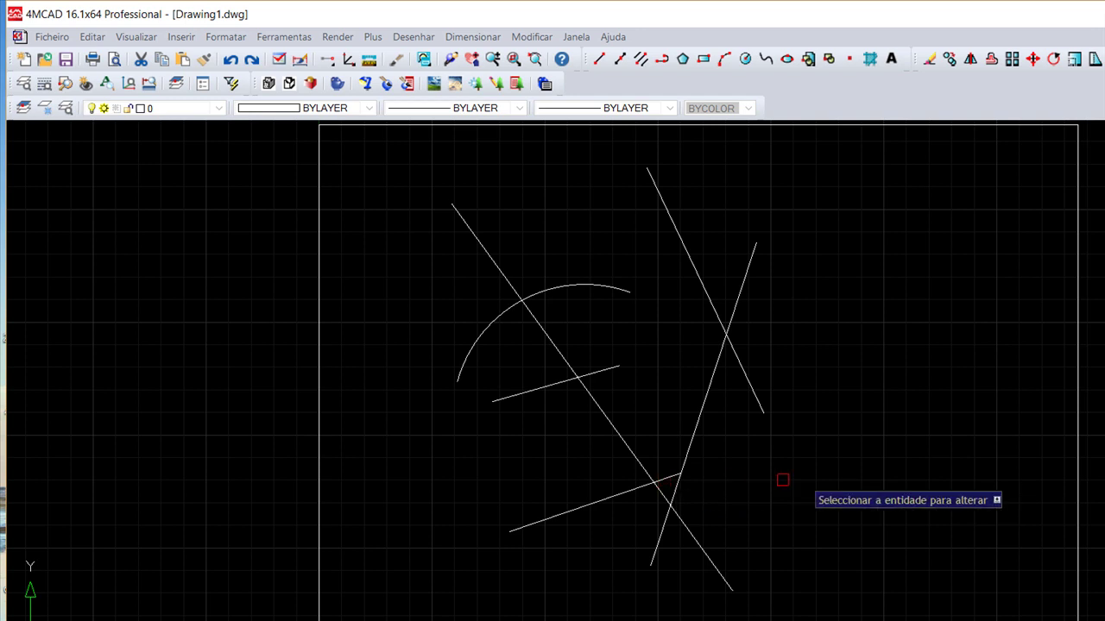